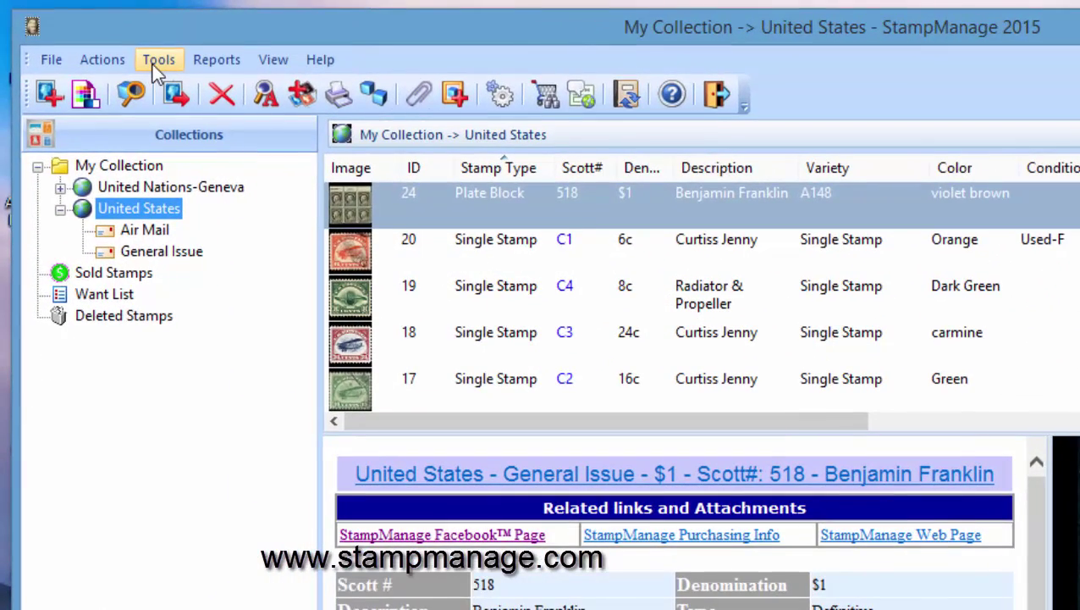
Step: Browse the program's utility commands and dismiss them without running any
left_click(154, 62)
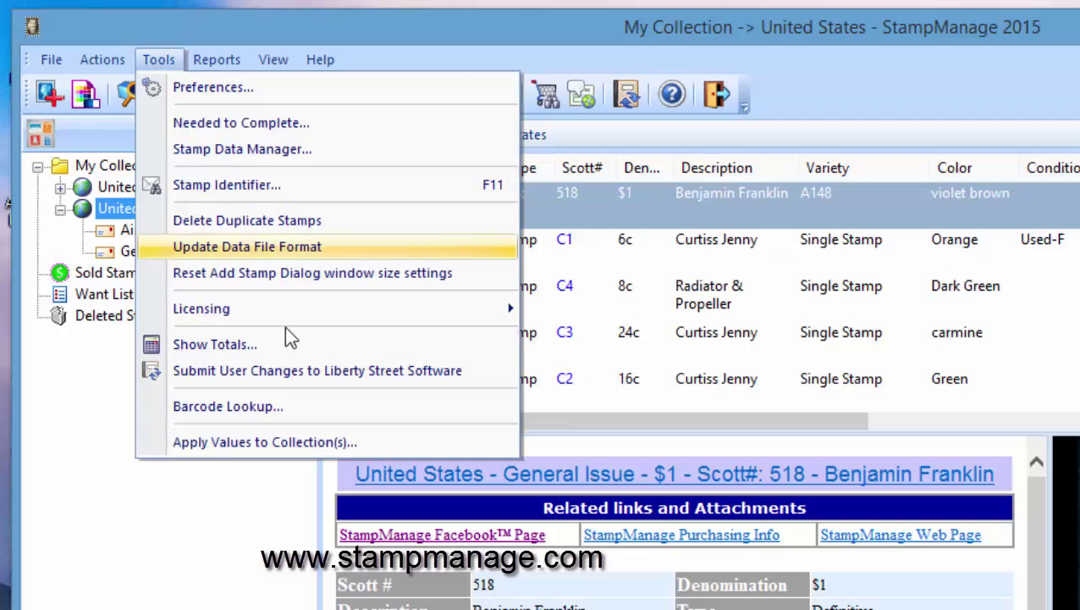
mouse_move(301, 308)
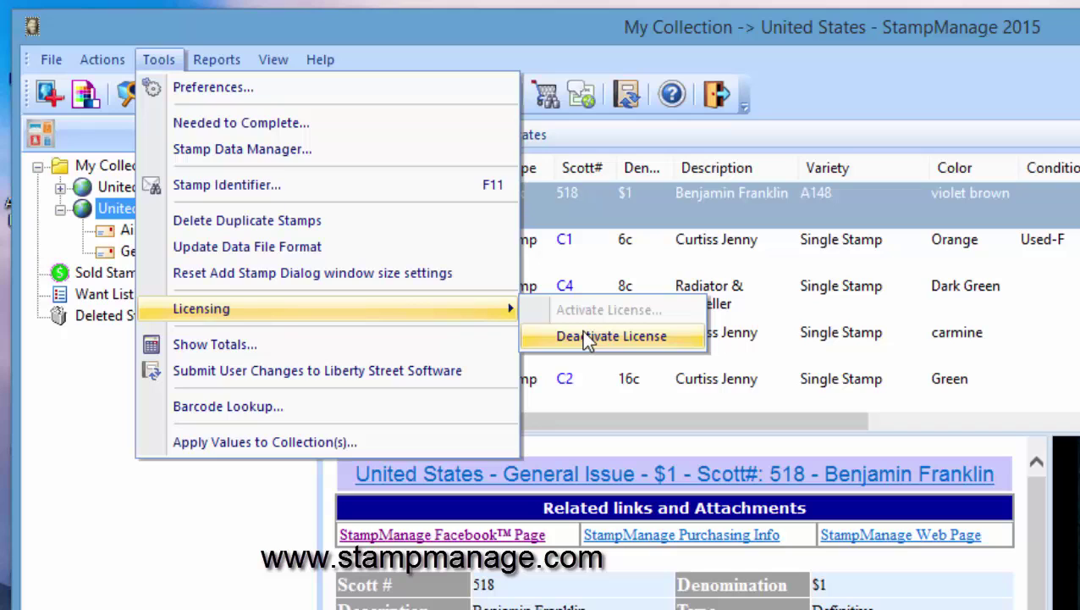
left_click(597, 36)
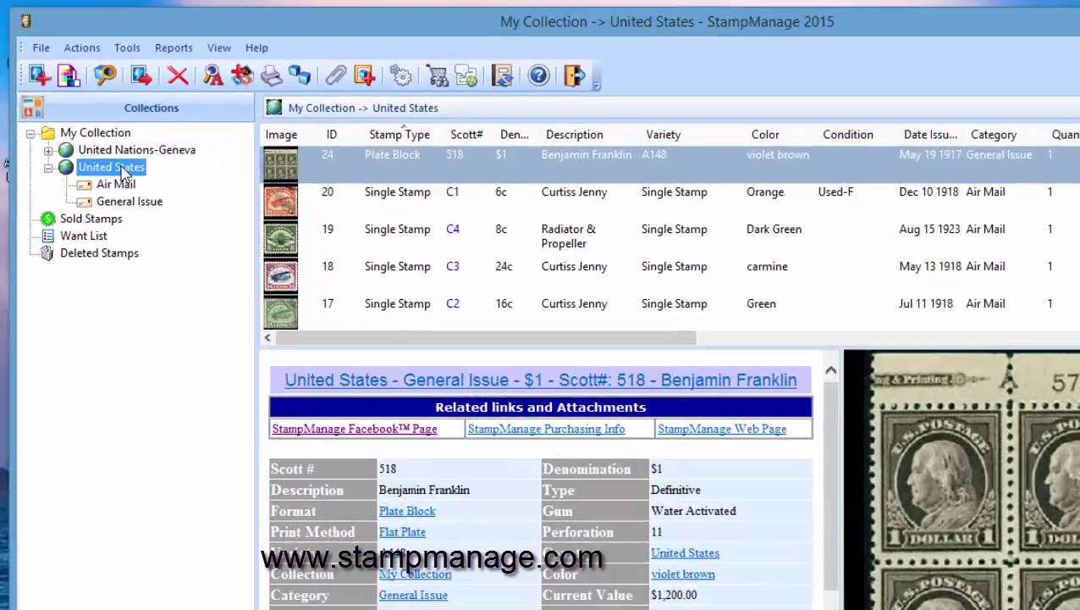
Step: Launch Collection Report Using > Album Page Report for the United States collection
right_click(106, 101)
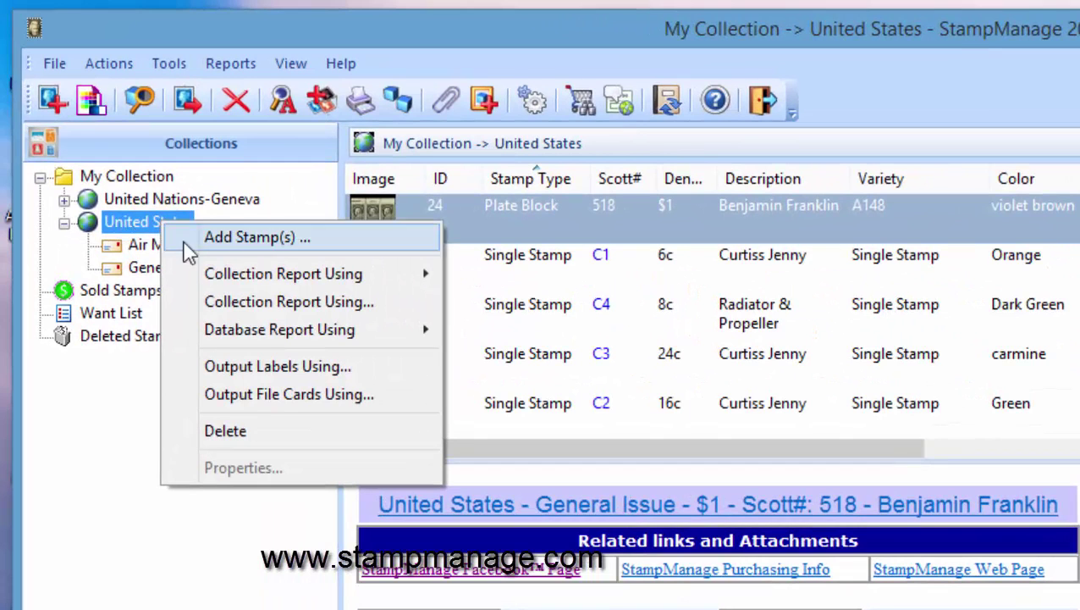
mouse_move(265, 280)
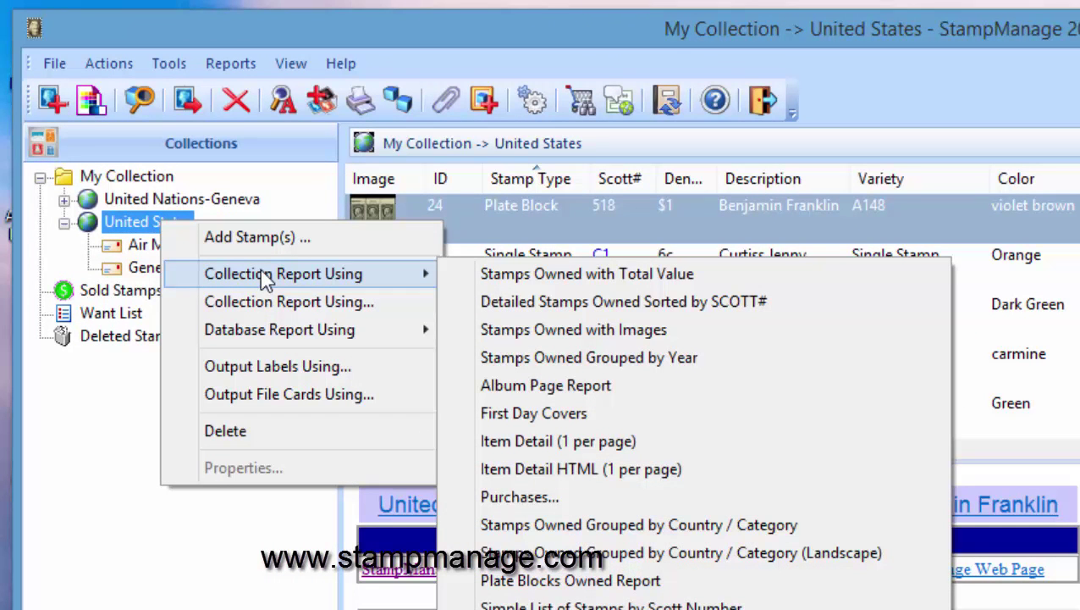
left_click(591, 388)
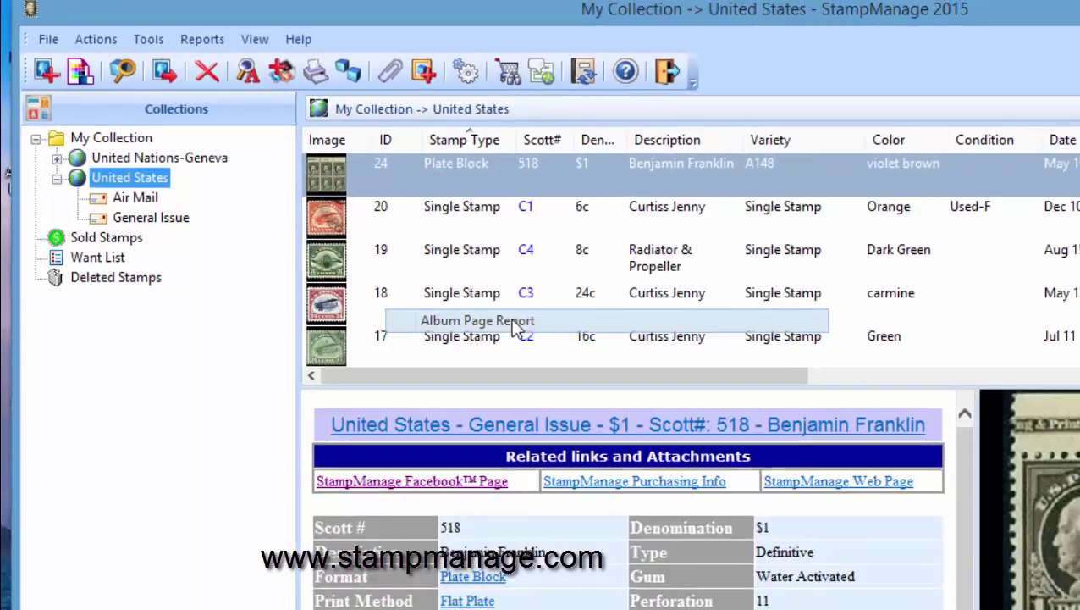
Step: Direct the album page report to Adobe PDF Format and start the export
left_click_drag(535, 46, 499, 48)
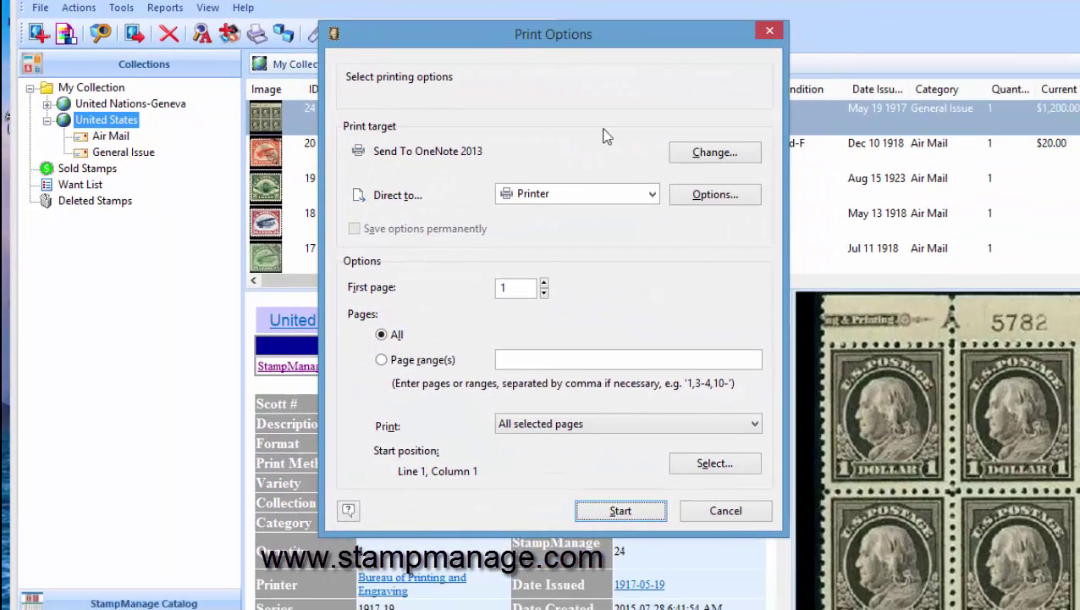
left_click(652, 195)
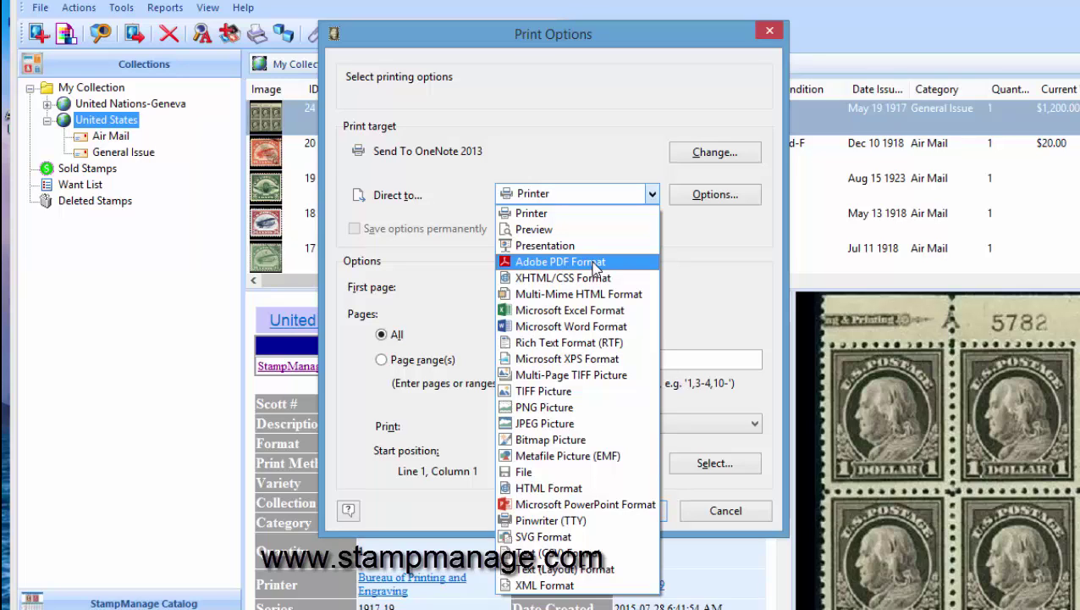
left_click(595, 270)
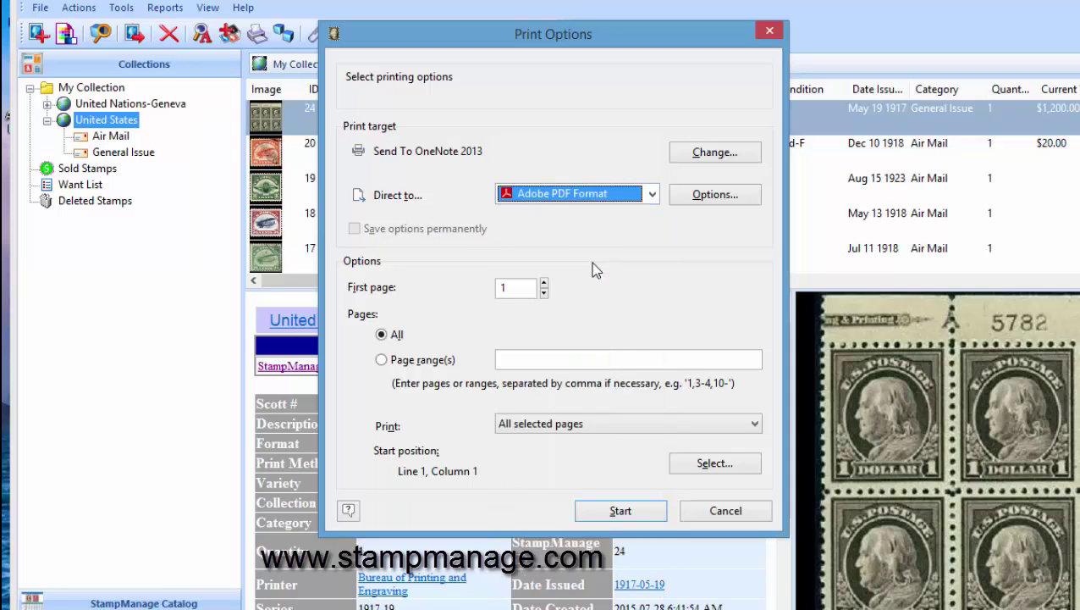
left_click(619, 508)
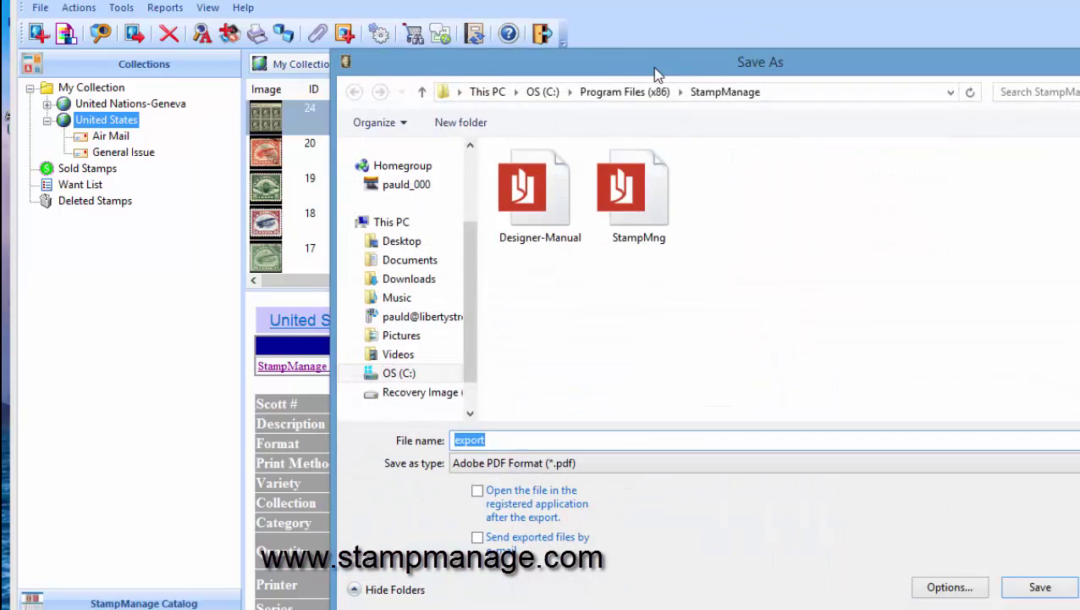
Step: Save to Documents and enable opening the file in the registered application after export
left_click_drag(653, 67, 571, 53)
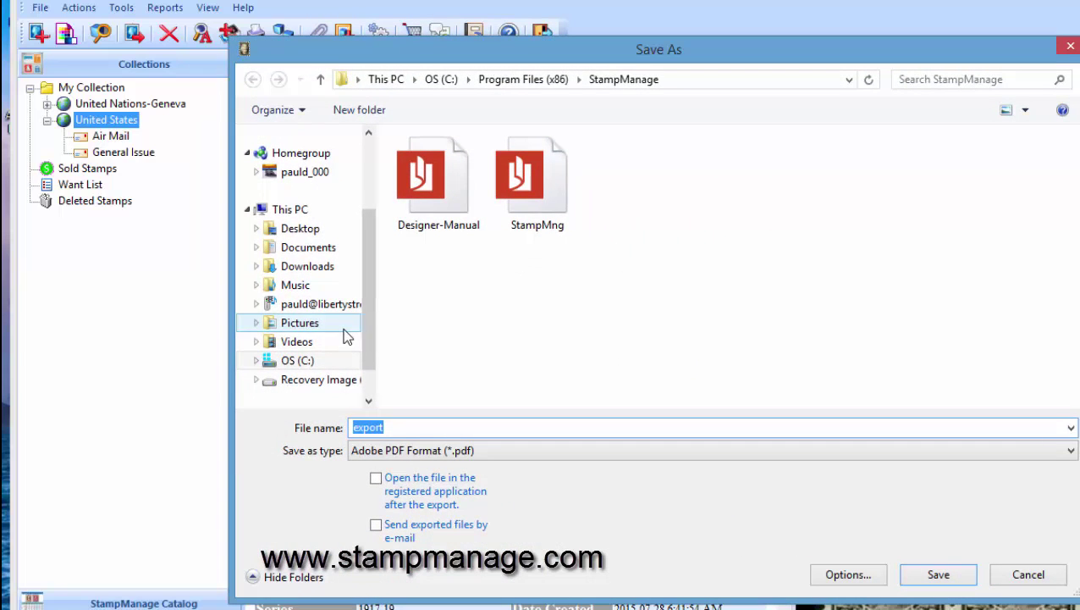
left_click_drag(368, 286, 373, 256)
scroll(373, 257, "up", 1)
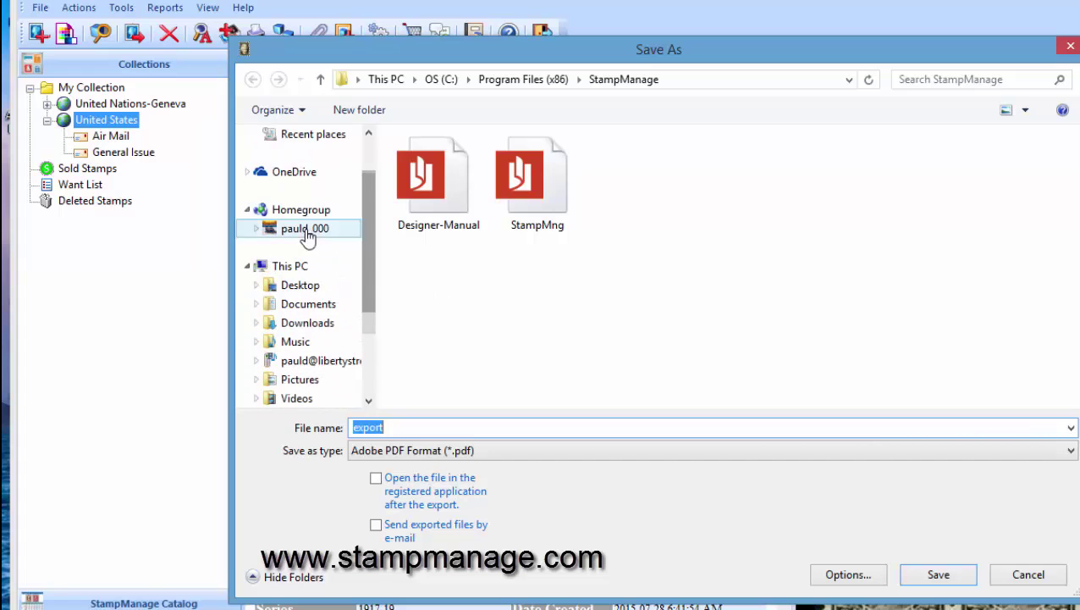
left_click(310, 306)
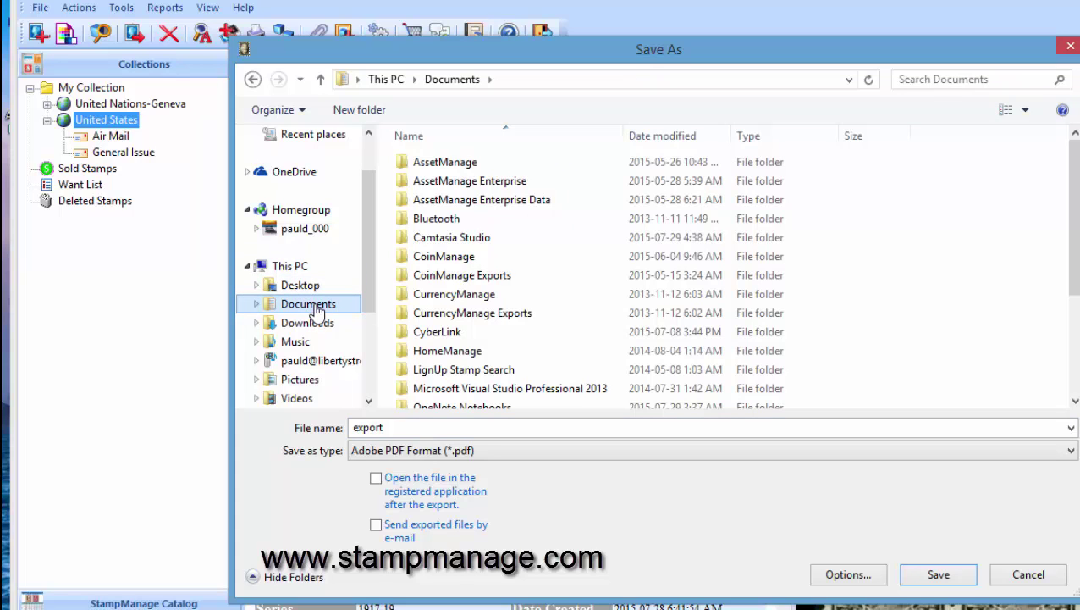
left_click(377, 479)
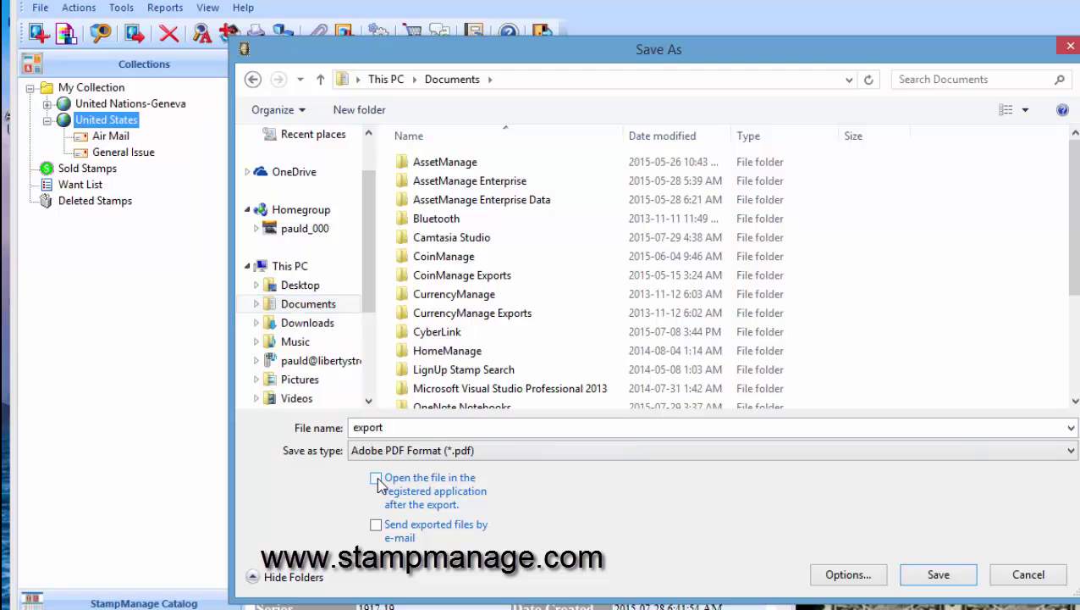
Step: Name the PDF file MyCollectionUSAAlbumPage
double_click(393, 428)
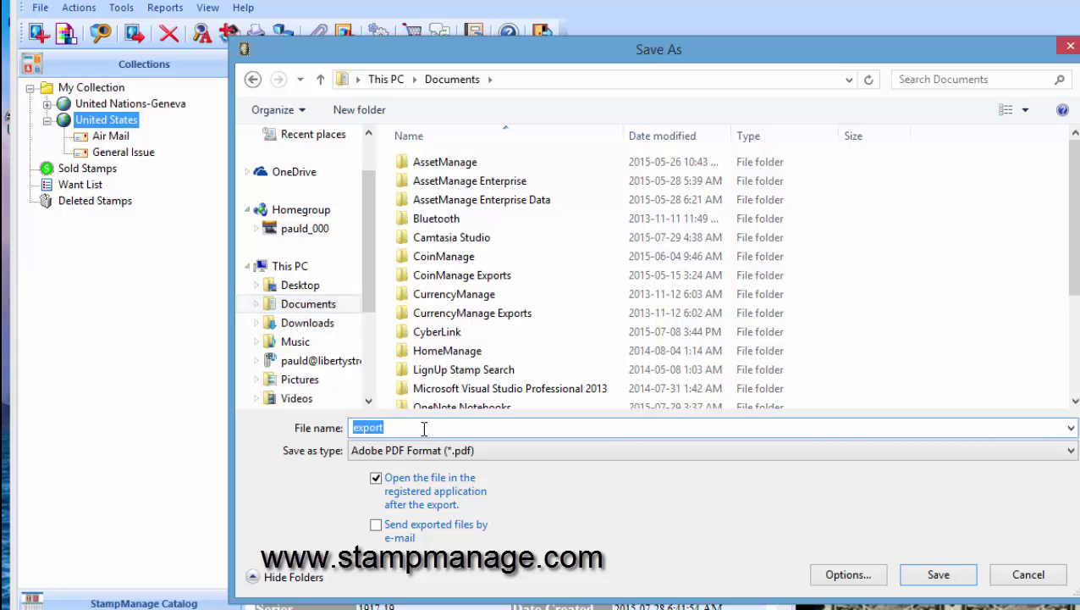
type("MyCollecti")
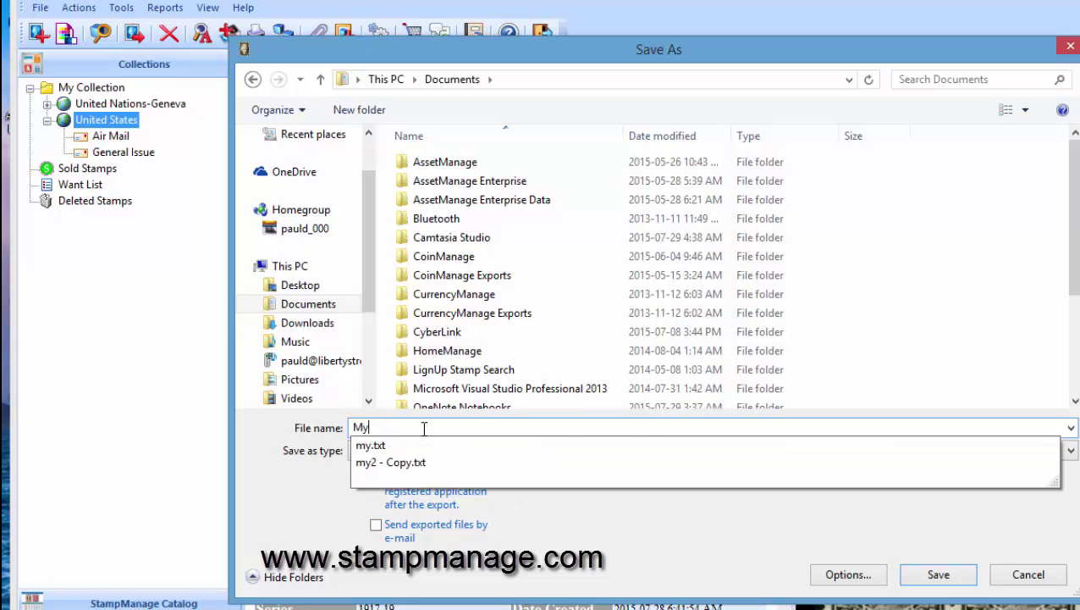
type("onAlbu")
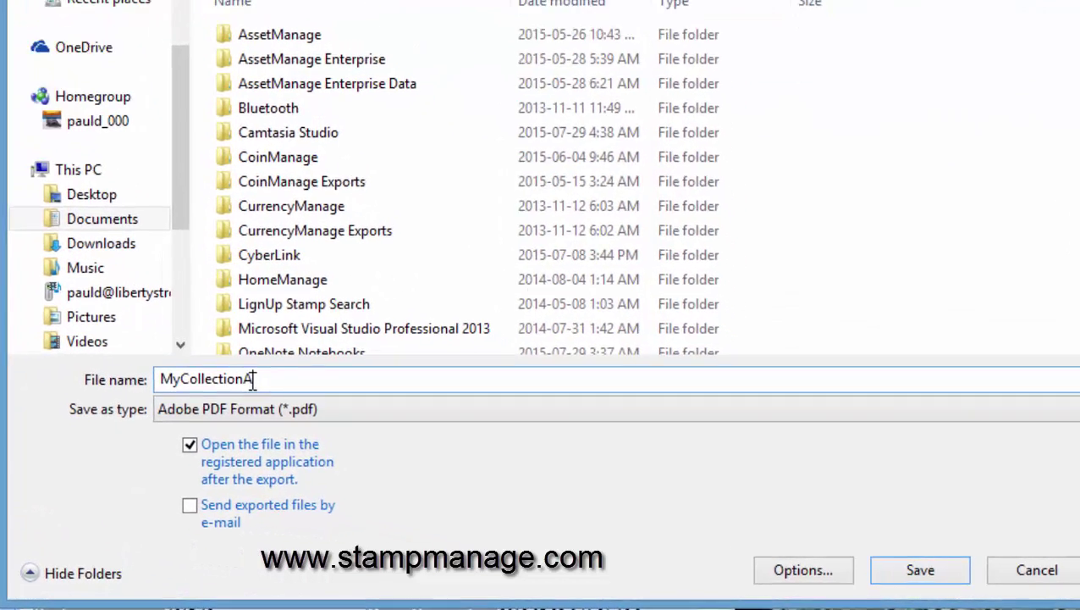
key("BackSpace")
key("BackSpace")
key("BackSpace")
key("BackSpace")
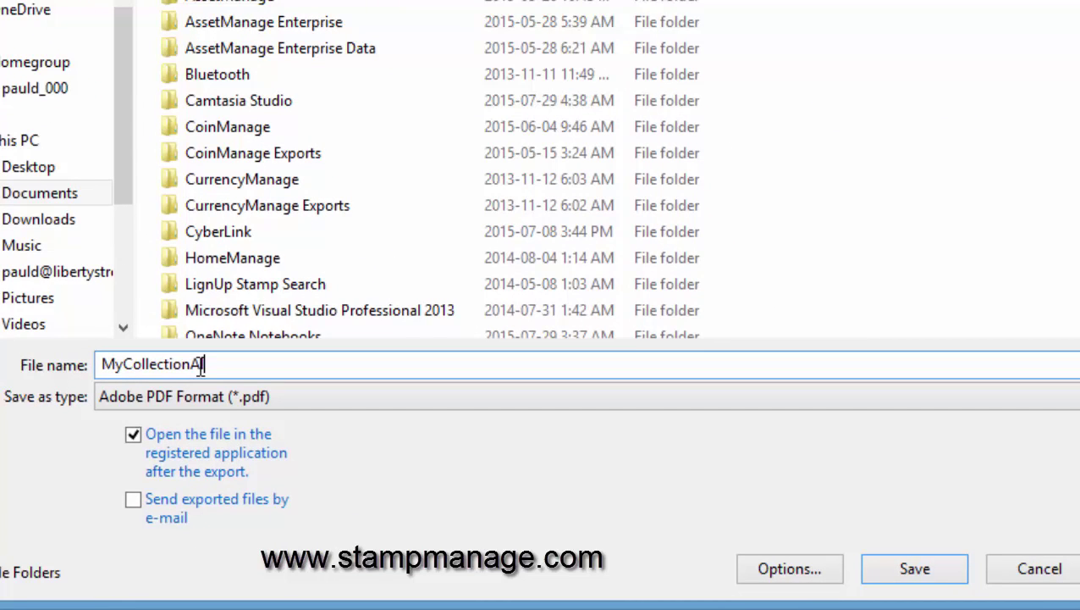
type("USAAlbumPage")
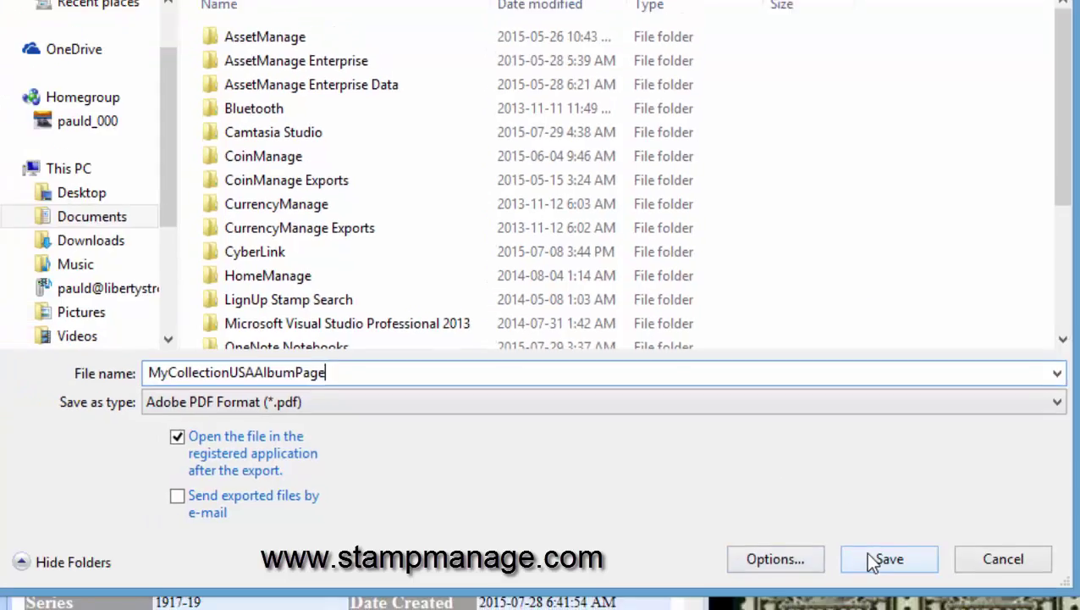
Step: Save the MyCollectionUSAAlbumPage PDF so it opens in the PDF viewer for review
left_click(872, 559)
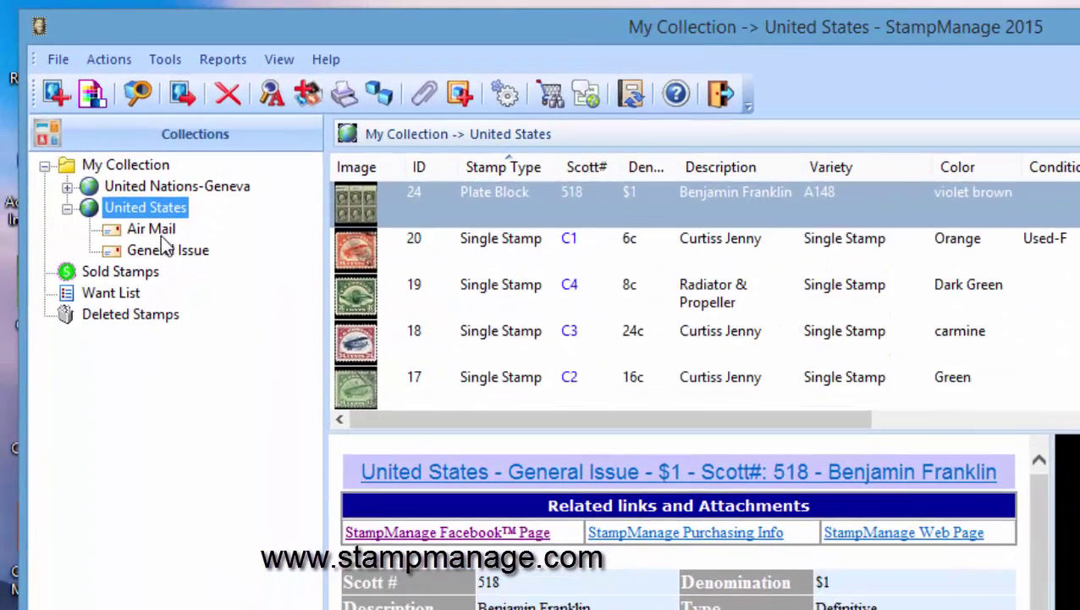
Step: Show the Air Mail stamps and open its Database Report Using > Album Pages menu
left_click(108, 153)
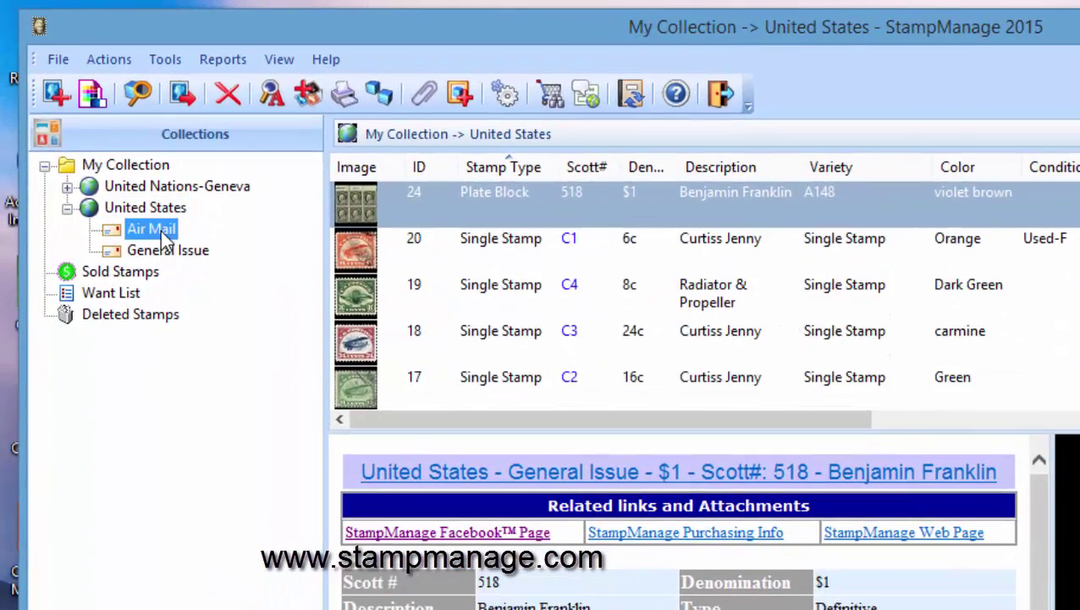
right_click(166, 238)
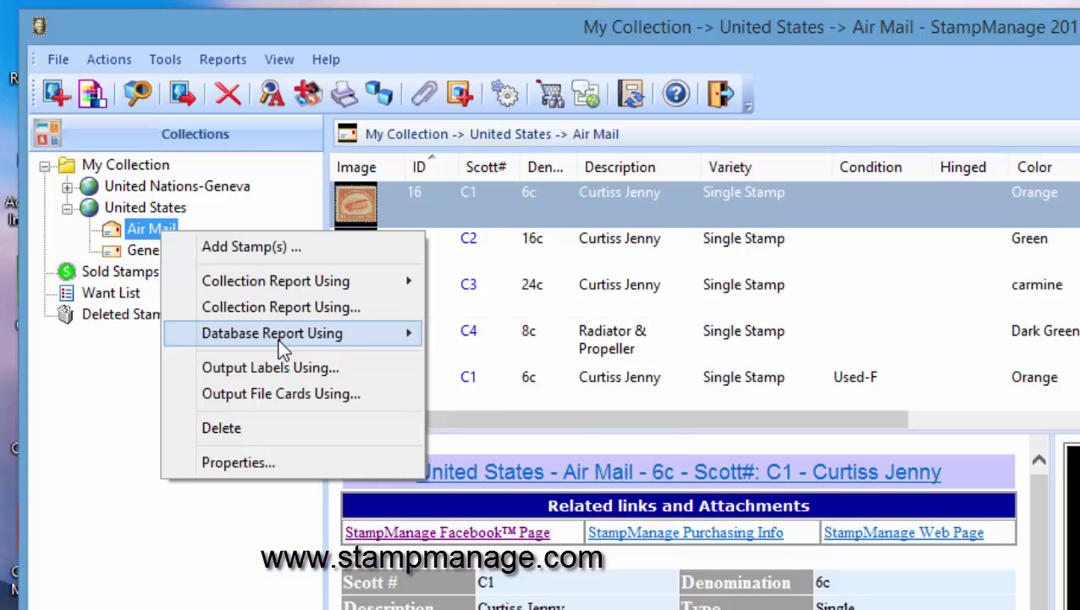
mouse_move(277, 340)
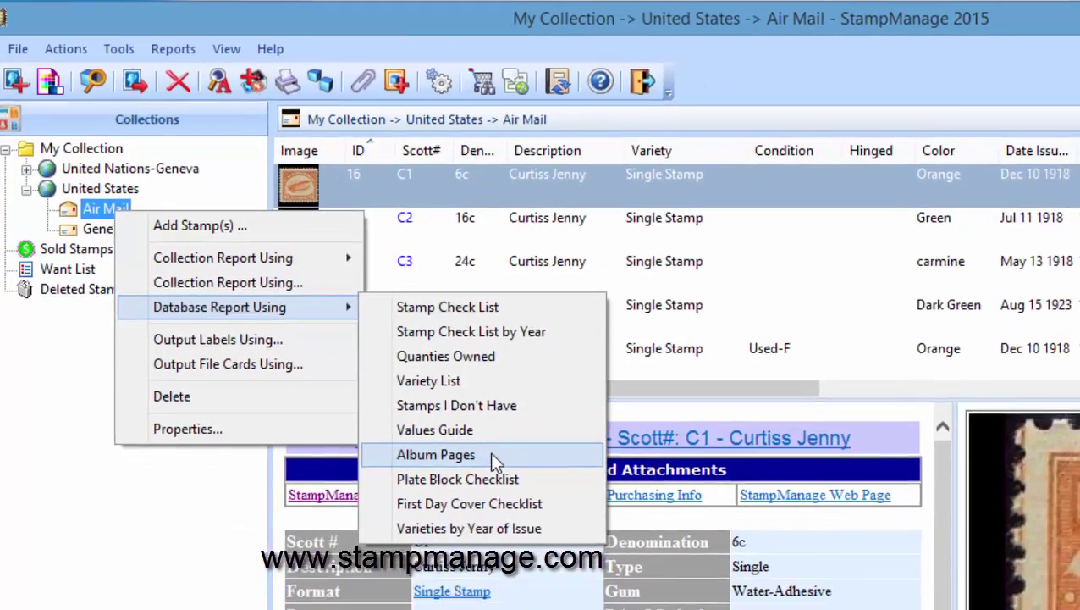
Step: Run the Air Mail Album Pages report with output directed to Preview
left_click(559, 488)
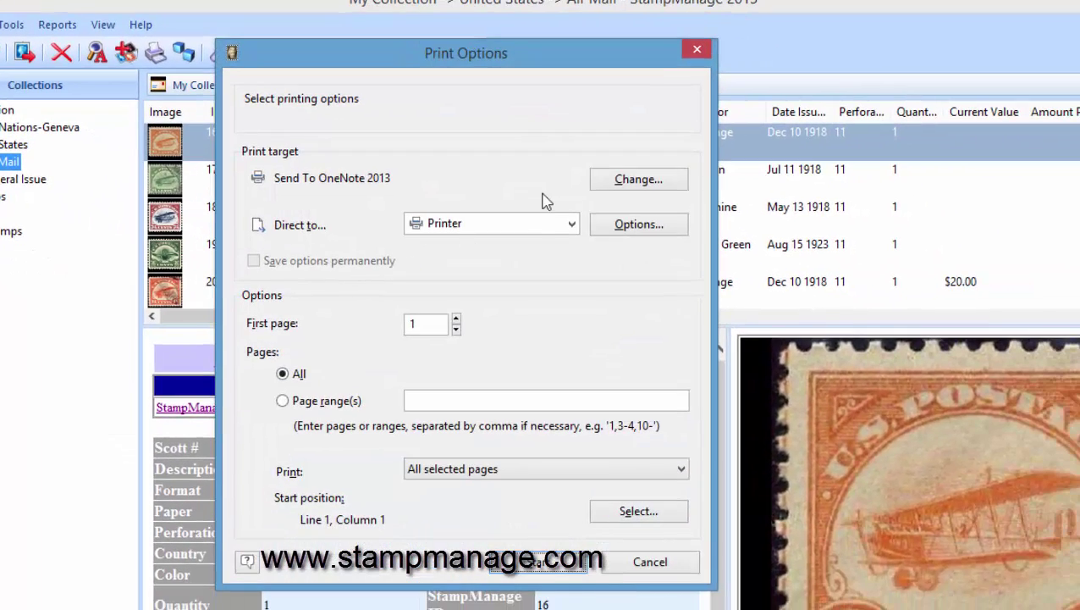
left_click(535, 226)
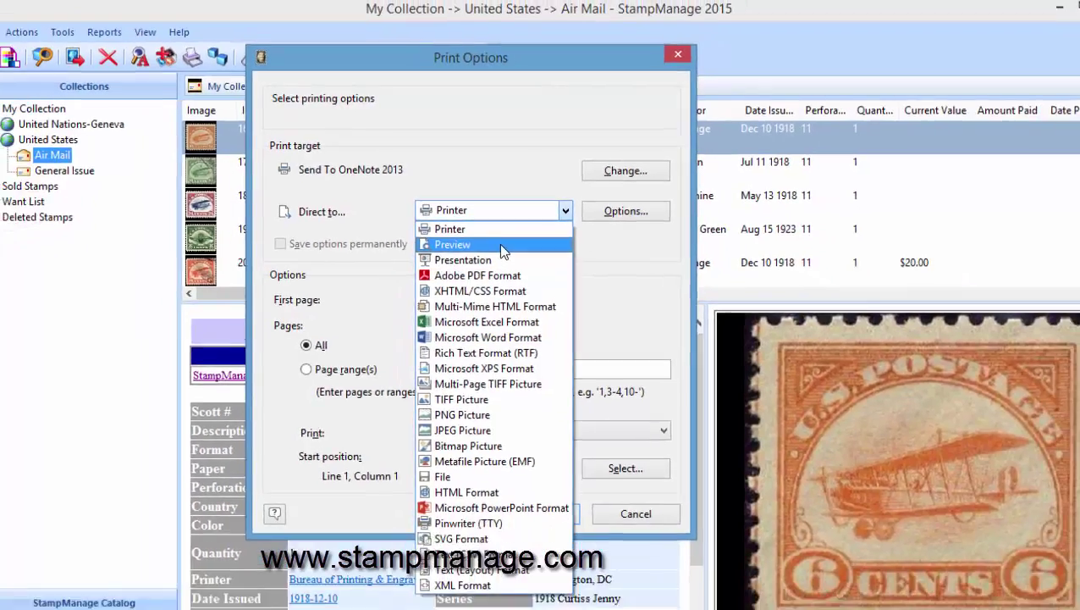
left_click(499, 267)
left_click(533, 472)
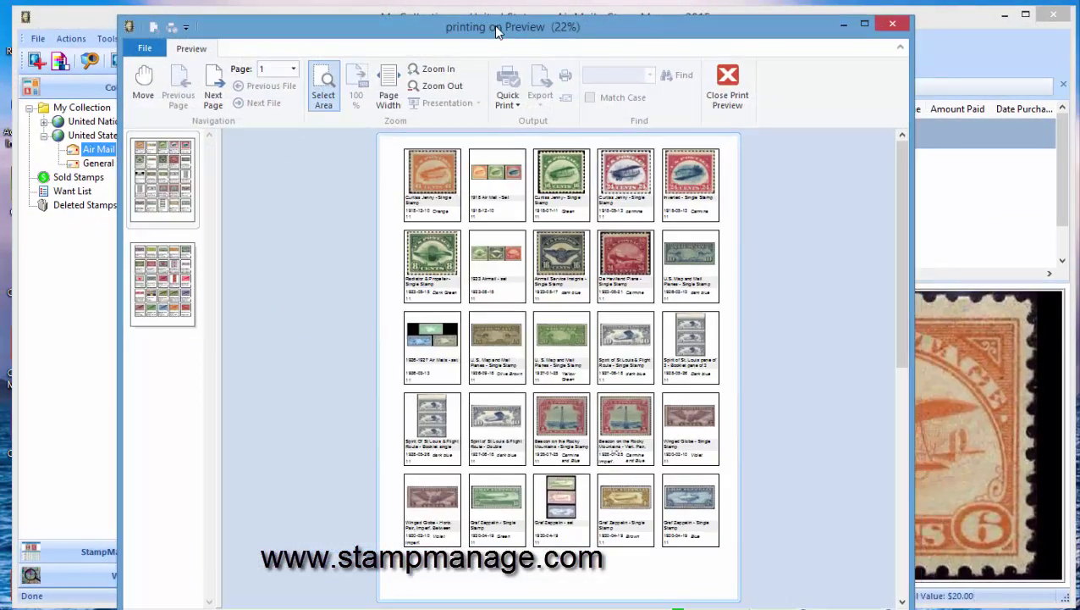
Step: Zoom in to inspect the album page stamp labels, then zoom back out to the whole page
left_click_drag(524, 26, 494, 25)
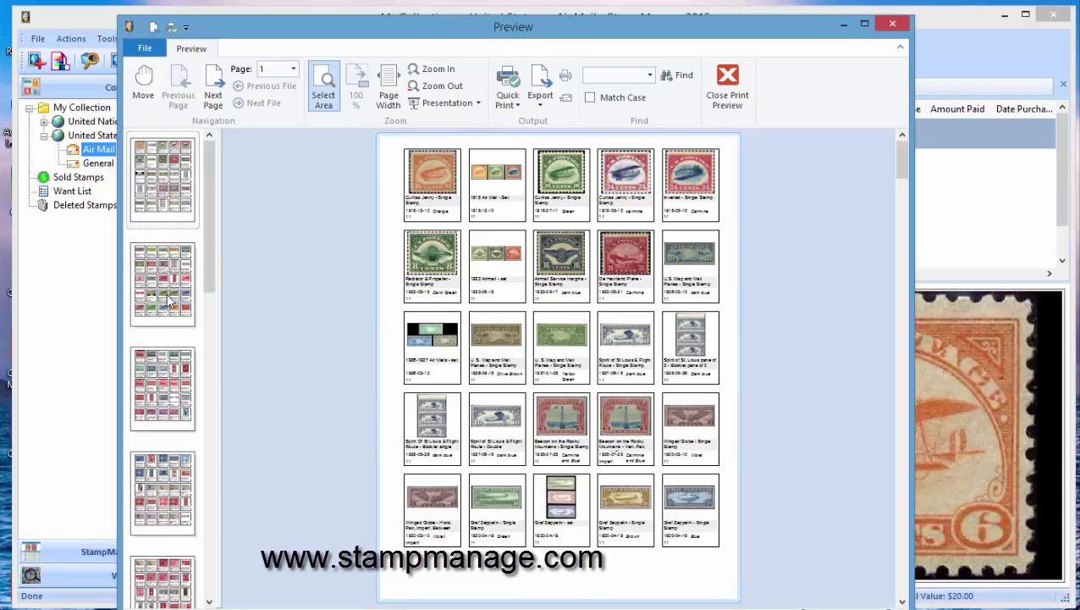
mouse_move(216, 254)
left_mouse_down()
mouse_move(219, 563)
mouse_move(212, 242)
mouse_move(212, 254)
left_mouse_up()
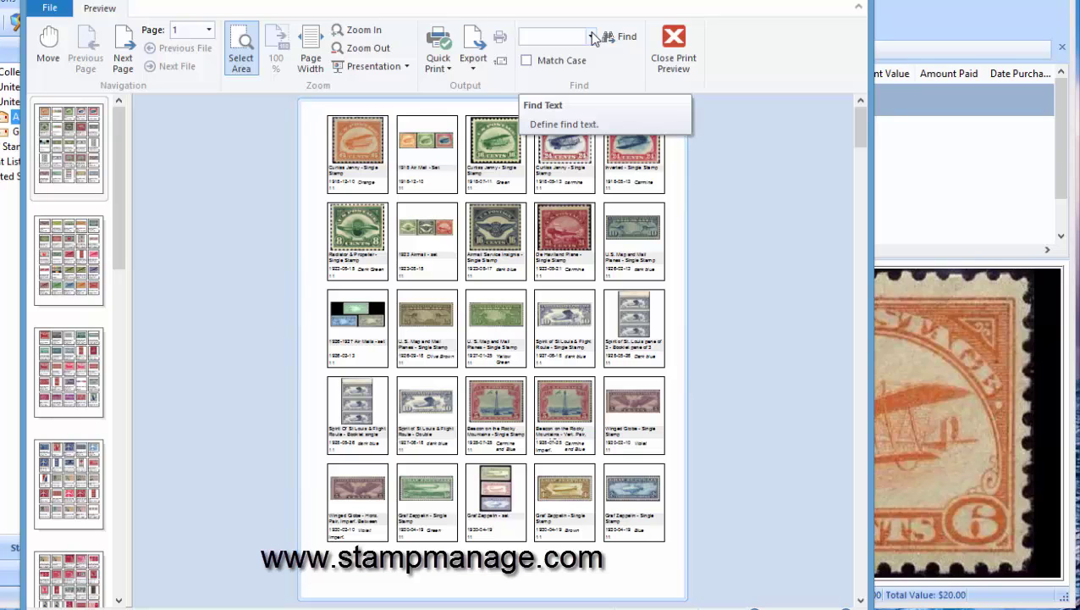
left_click(362, 32)
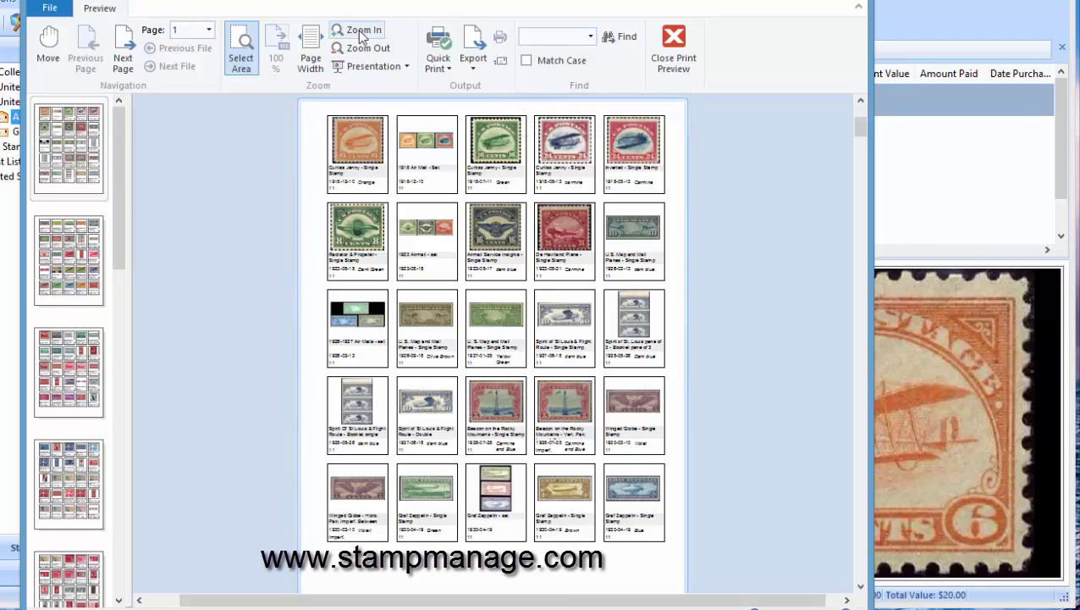
scroll(458, 242, "up", 5)
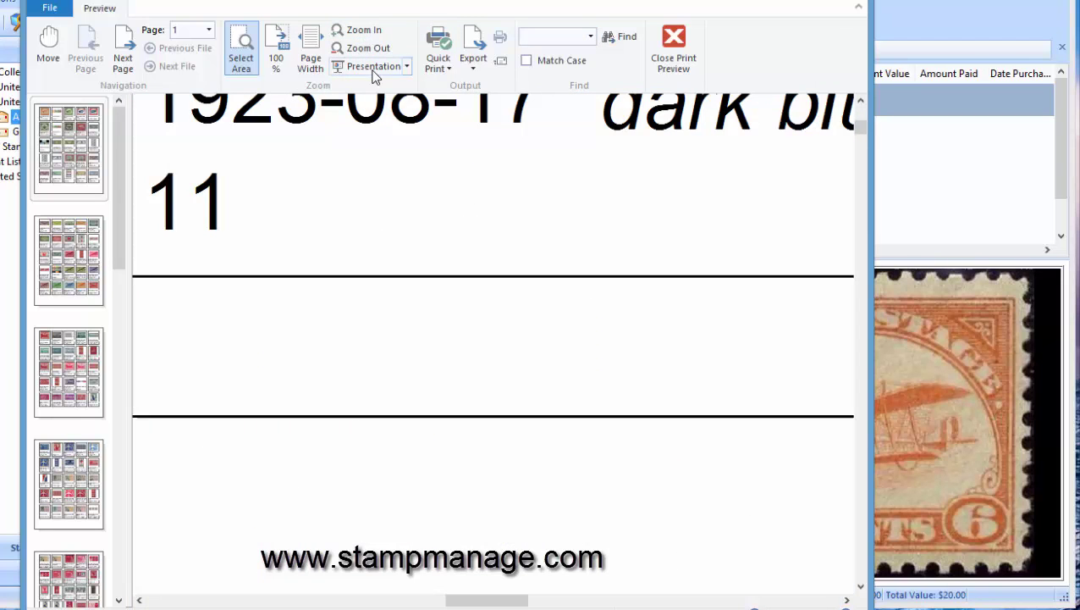
scroll(426, 273, "up", 1)
scroll(426, 273, "down", 2)
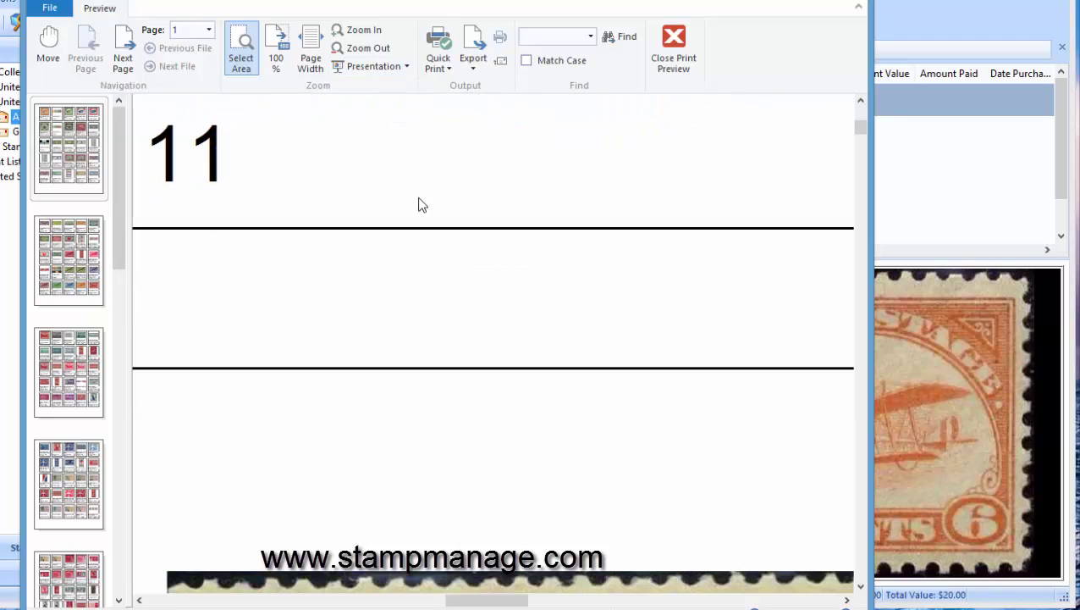
left_click(367, 48)
left_click(367, 48)
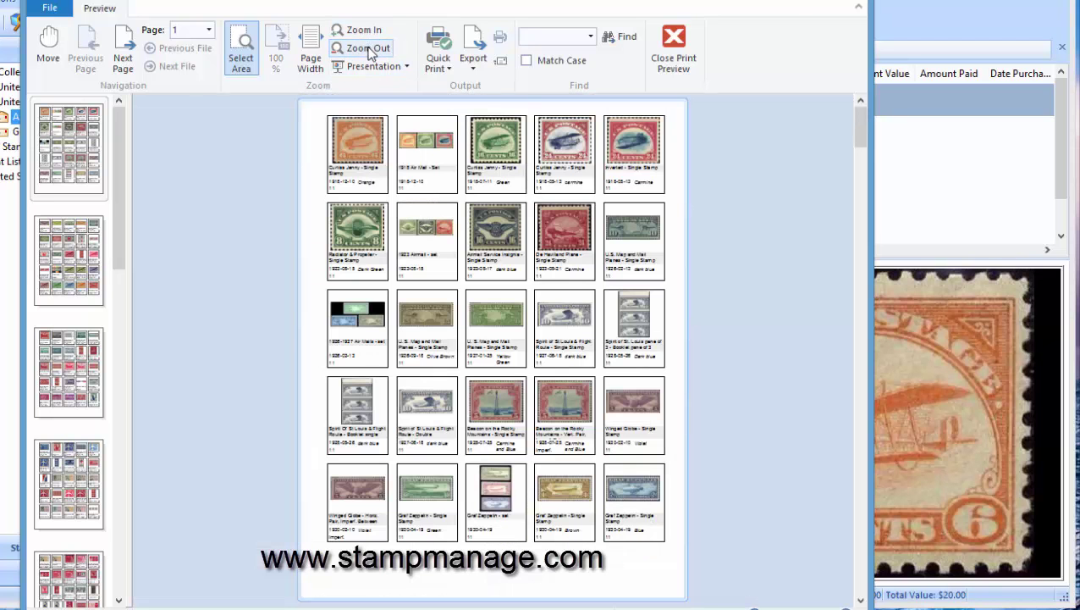
Step: Close the album-page preview and open Reports > Edit Labels to list the .lbl templates
left_click(667, 56)
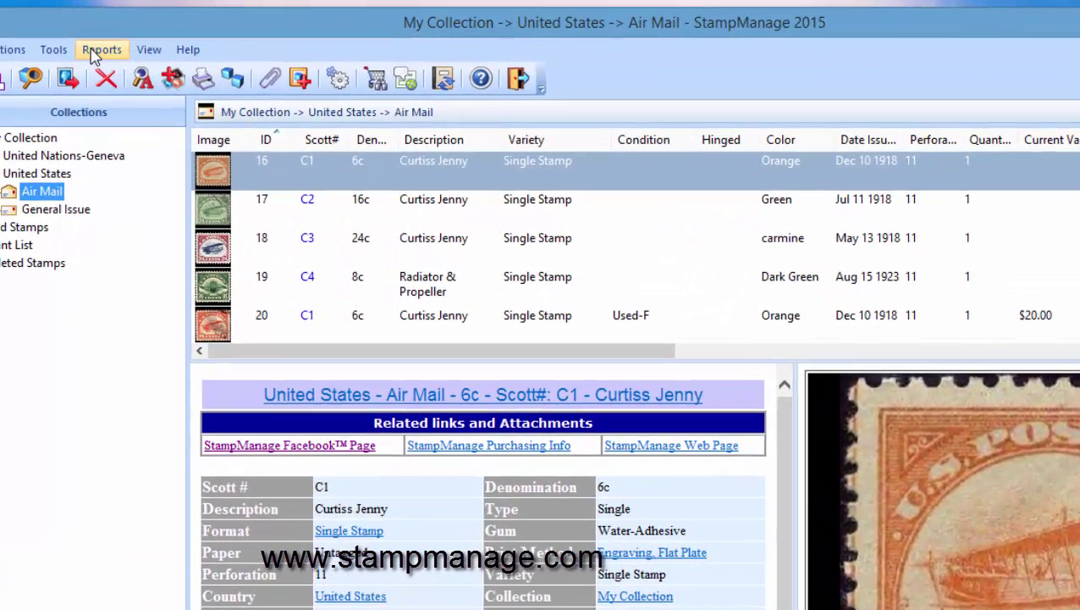
left_click(100, 51)
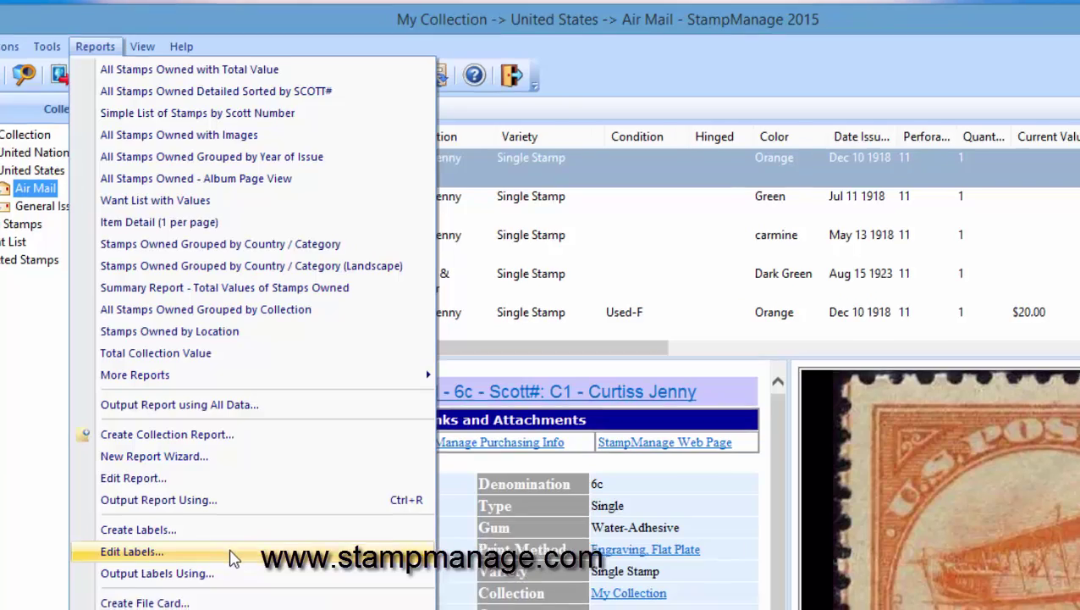
left_click(234, 557)
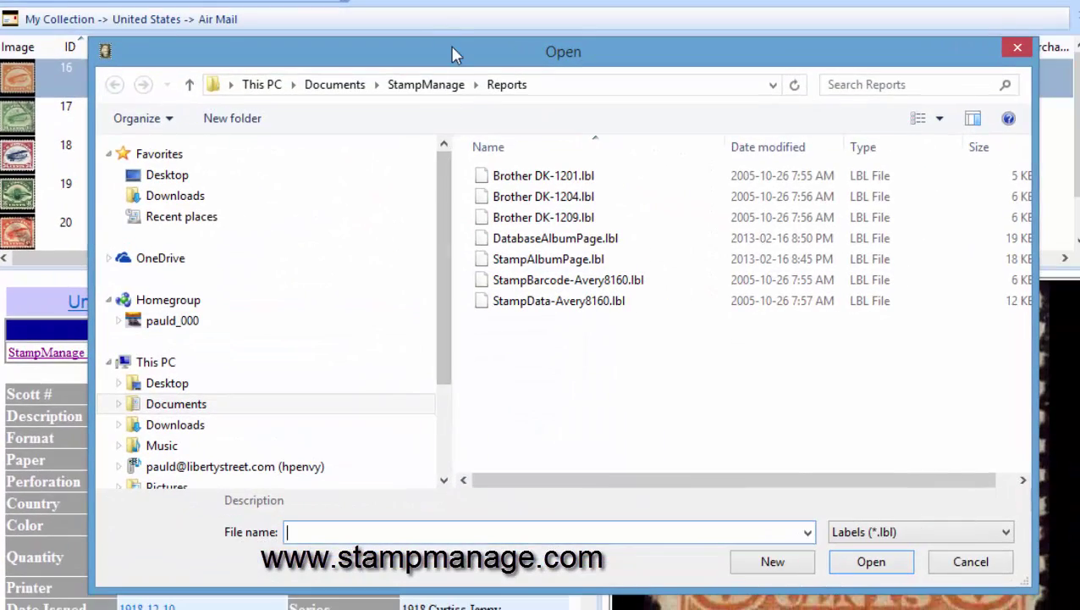
Step: Pick StampAlbumPage.lbl instead of DatabaseAlbumPage.lbl and open it in the designer
left_click_drag(461, 51, 188, 29)
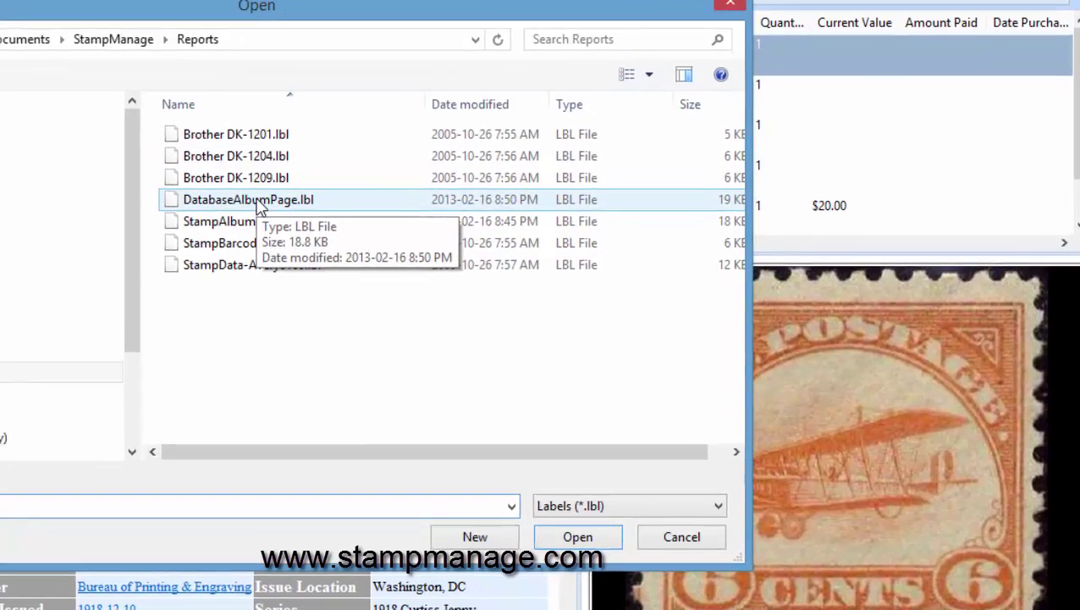
left_click(292, 220)
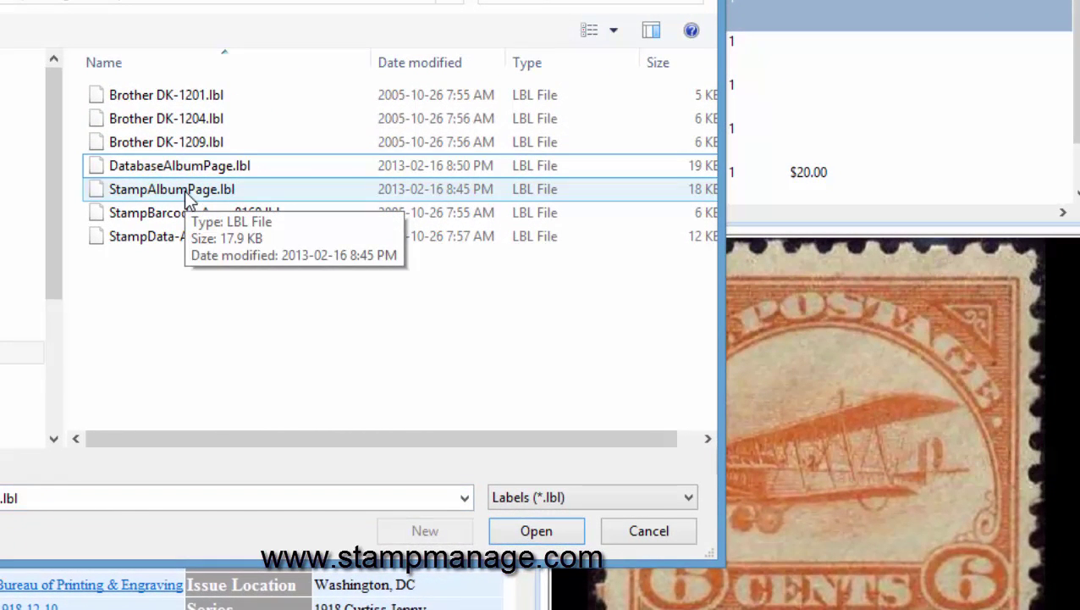
left_click(188, 193)
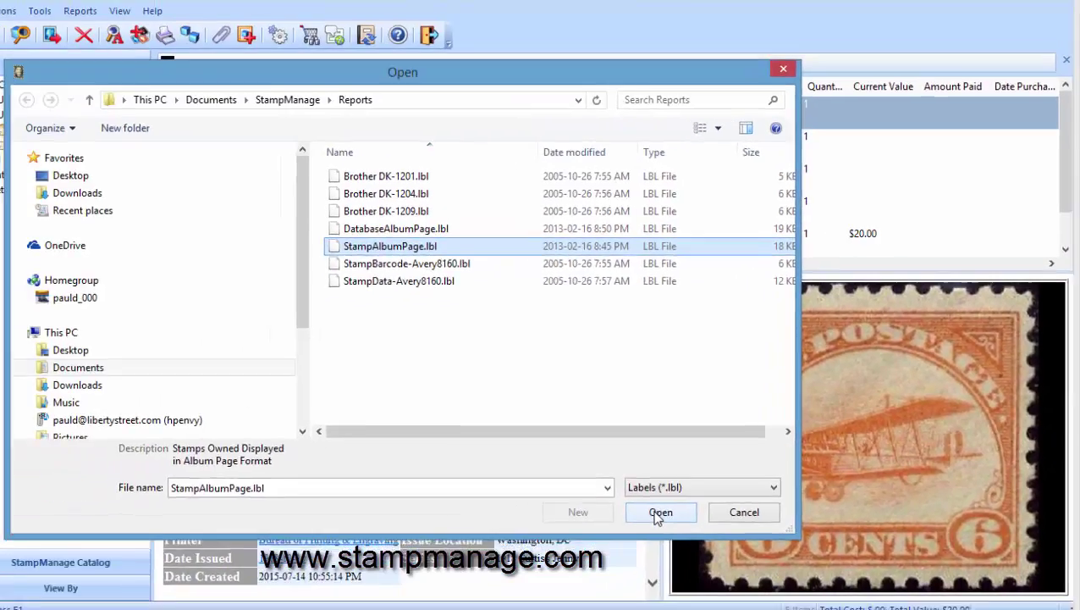
left_click(658, 512)
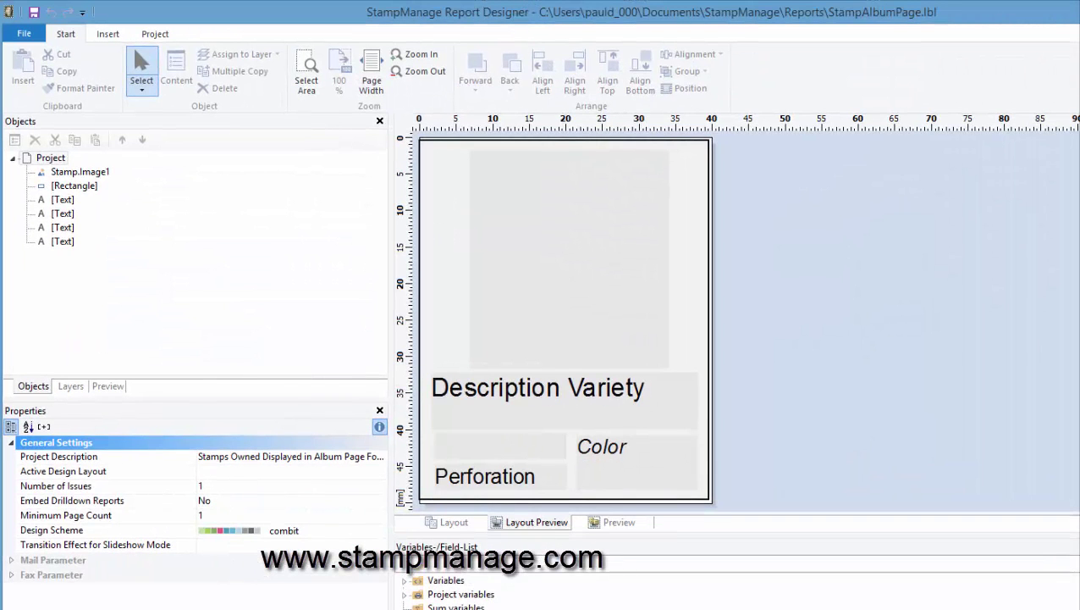
Step: Enlarge the designer window and select the Color text box among the label's fields
left_click_drag(1049, 555, 1062, 597)
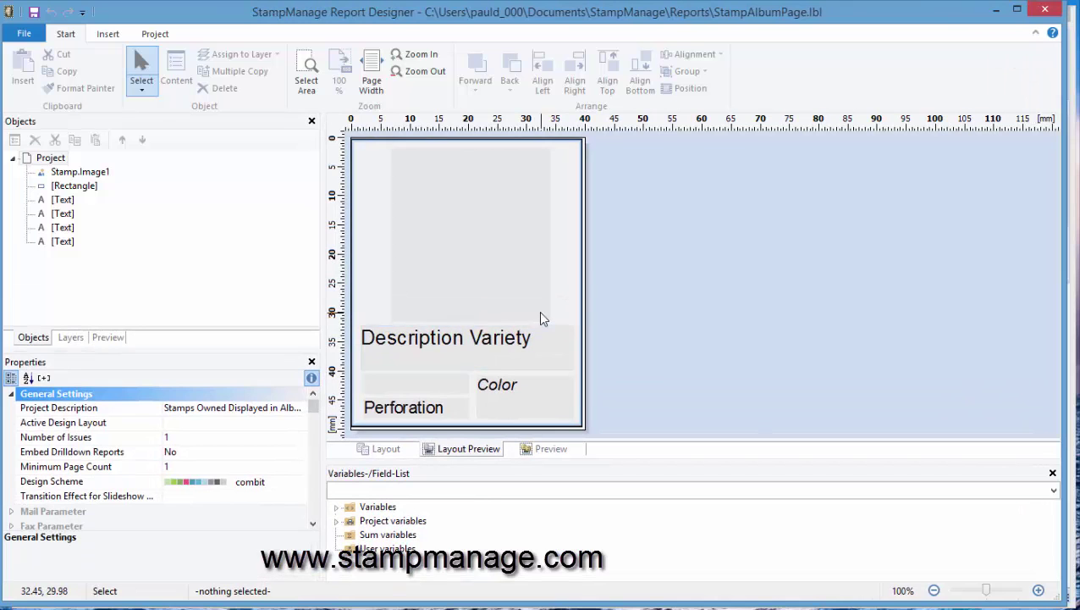
left_click(452, 208)
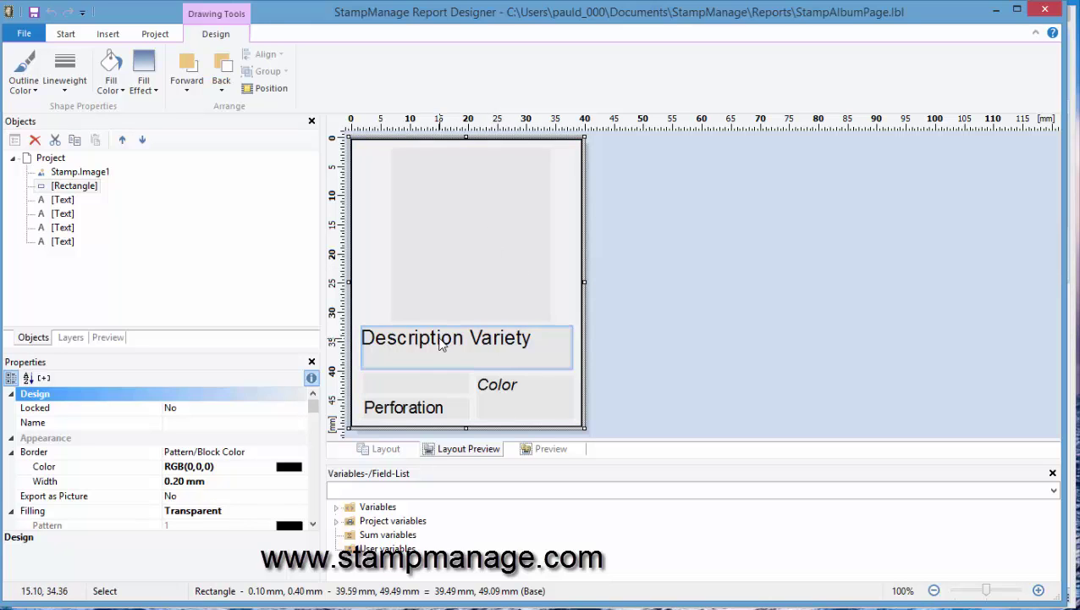
left_click(406, 393)
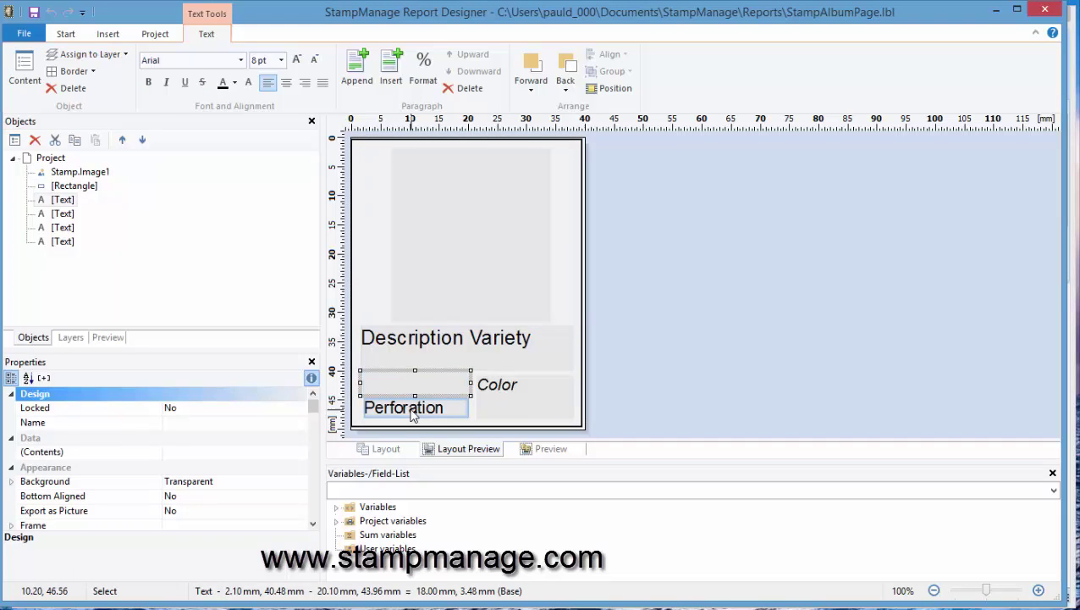
left_click(411, 407)
left_click(497, 410)
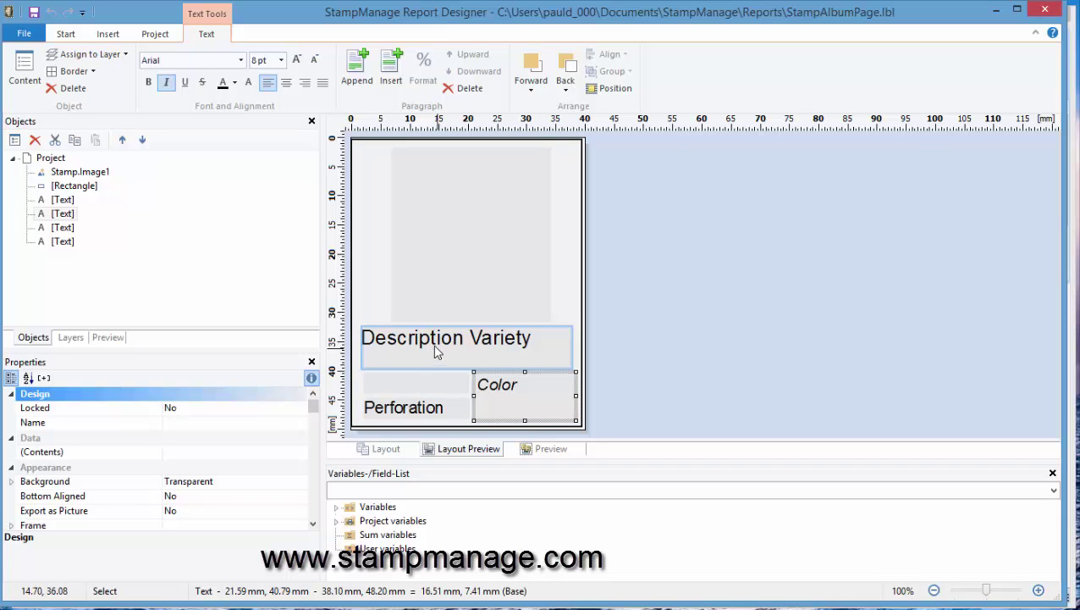
Step: Open the Color field's formula editor and find the Condition field among the Stamp variables
double_click(532, 396)
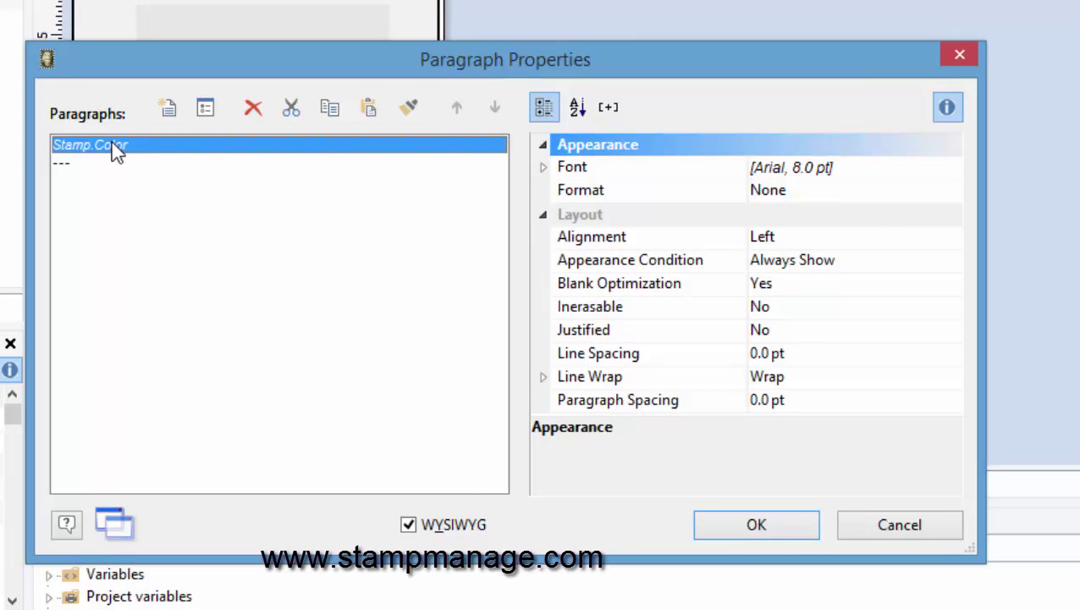
double_click(109, 144)
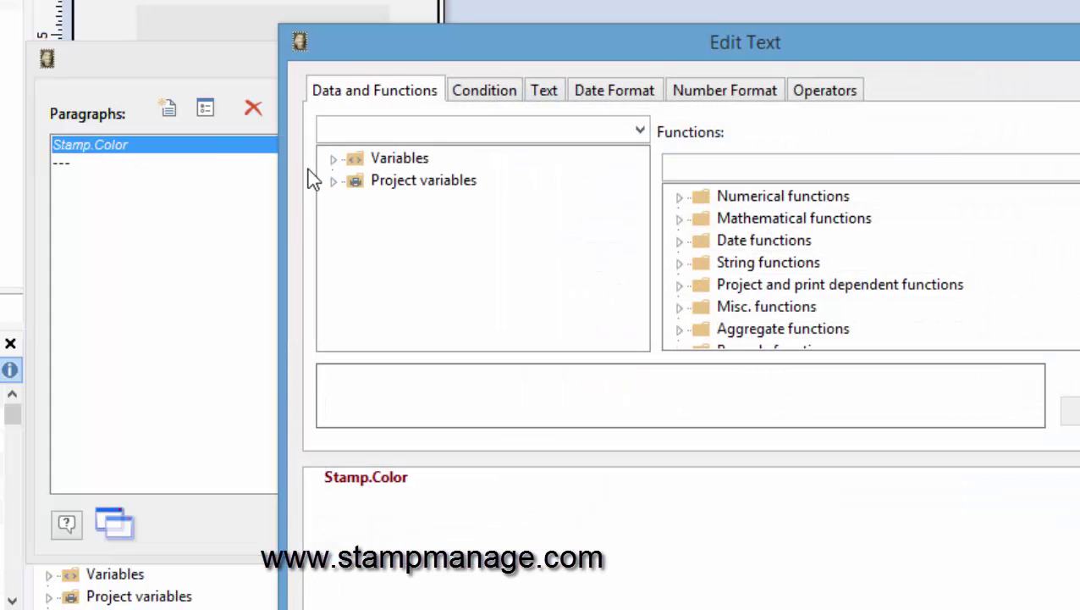
left_click(333, 160)
left_click(358, 273)
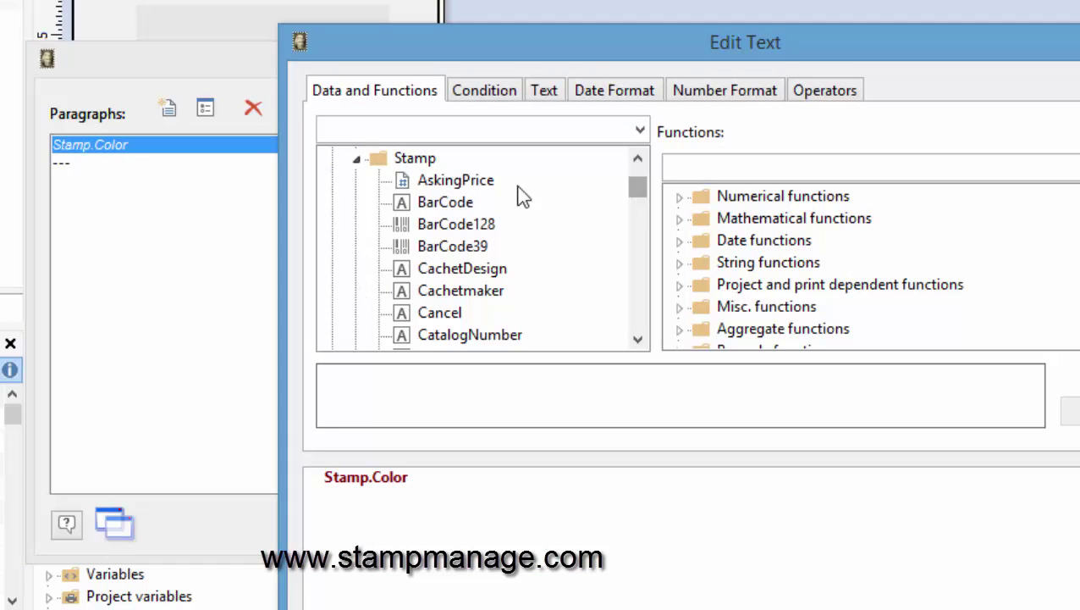
left_click(479, 187)
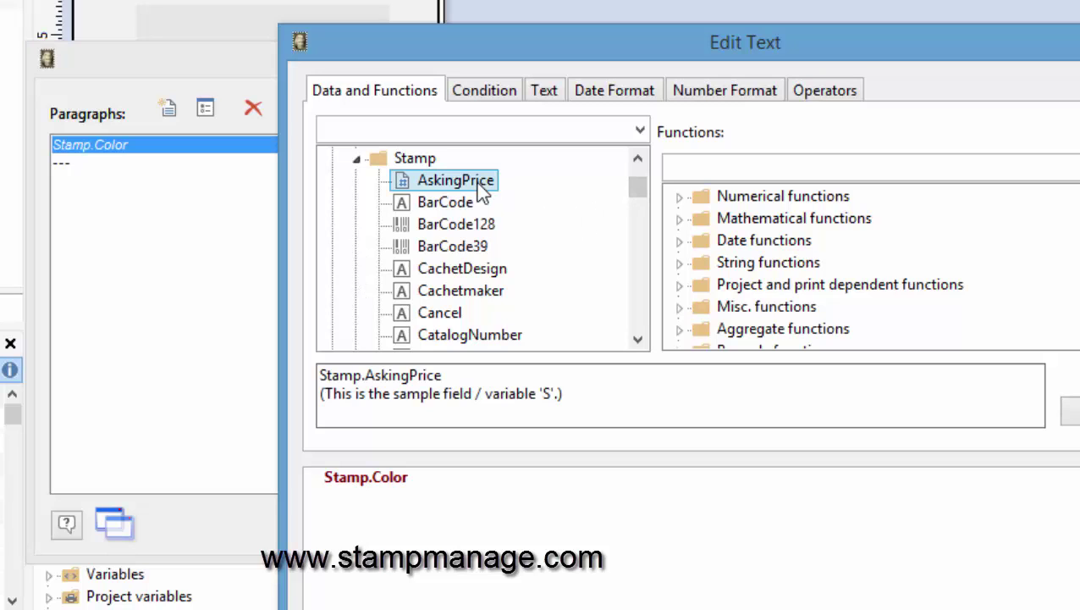
scroll(478, 246, "down", 2)
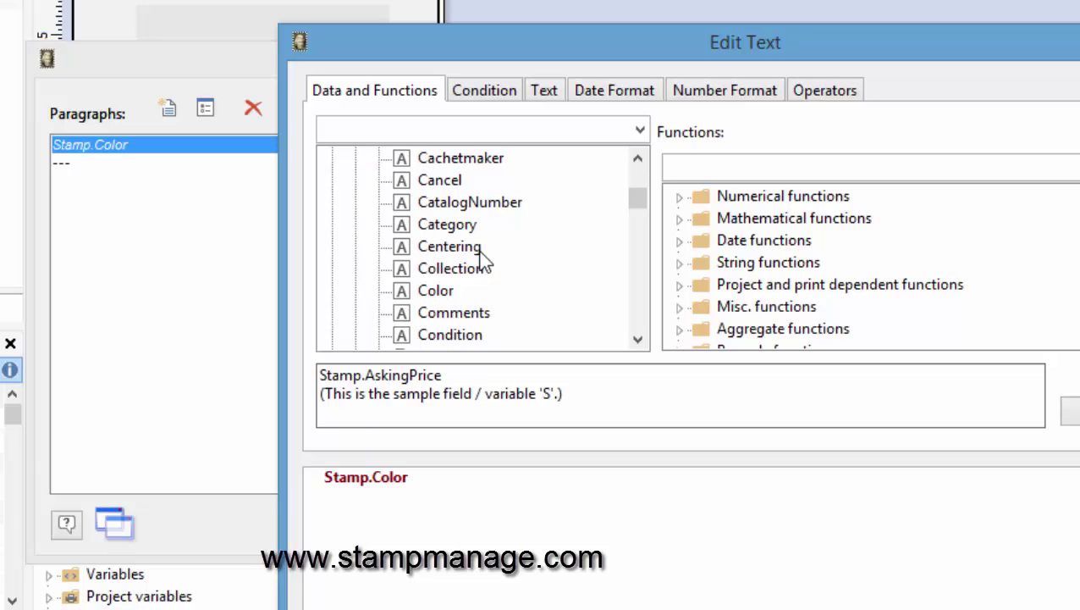
left_click(439, 334)
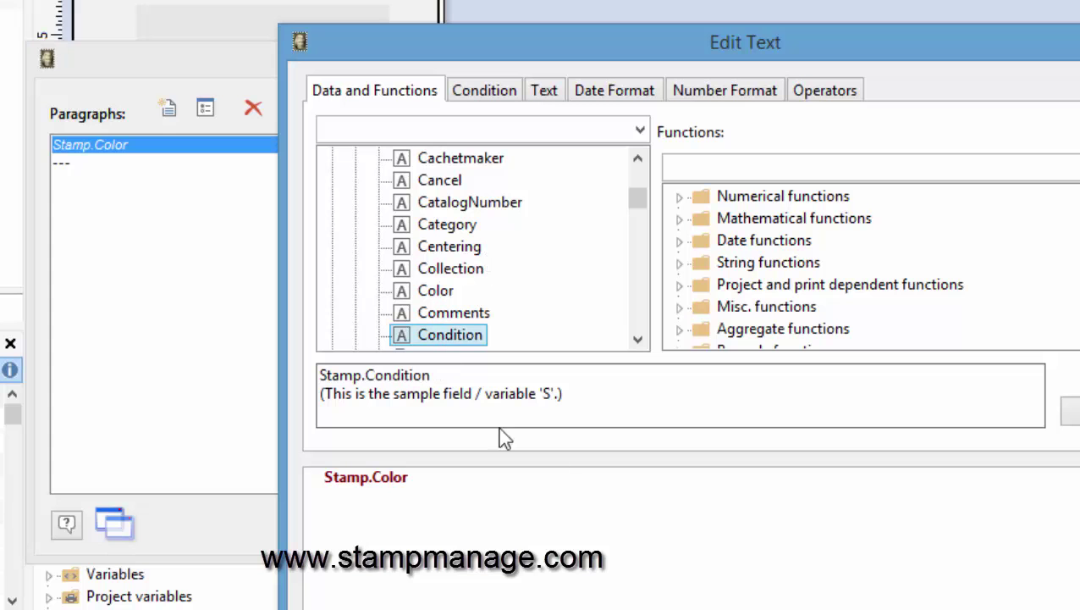
Step: Replace Stamp.Color with Stamp.Condition and confirm both the Edit Text and Paragraph Properties dialogs
left_click_drag(425, 477, 217, 463)
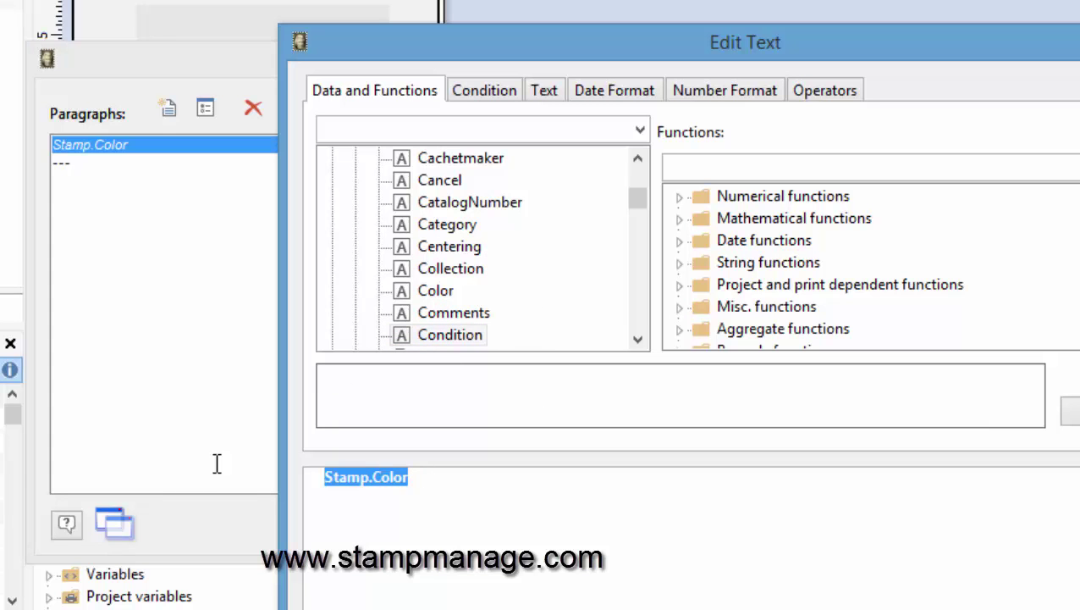
type("Stamp")
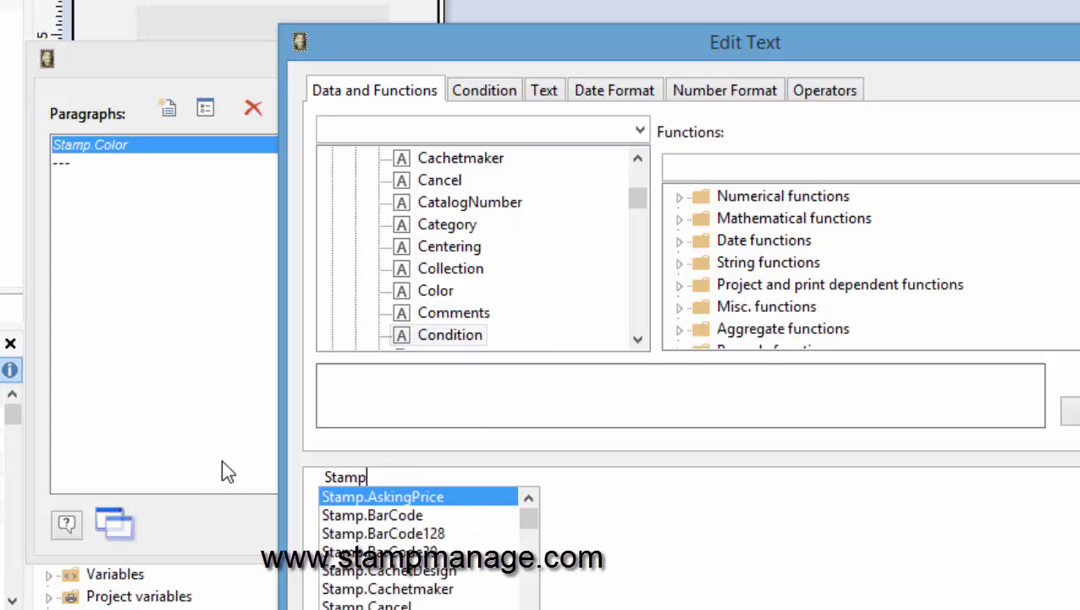
type(".Conditi")
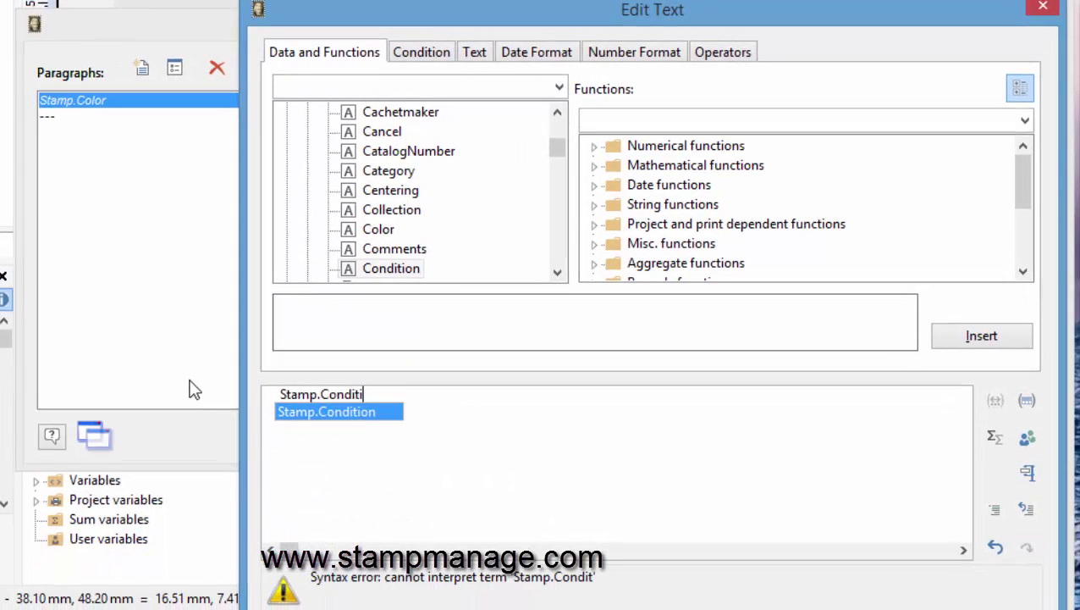
key("Return")
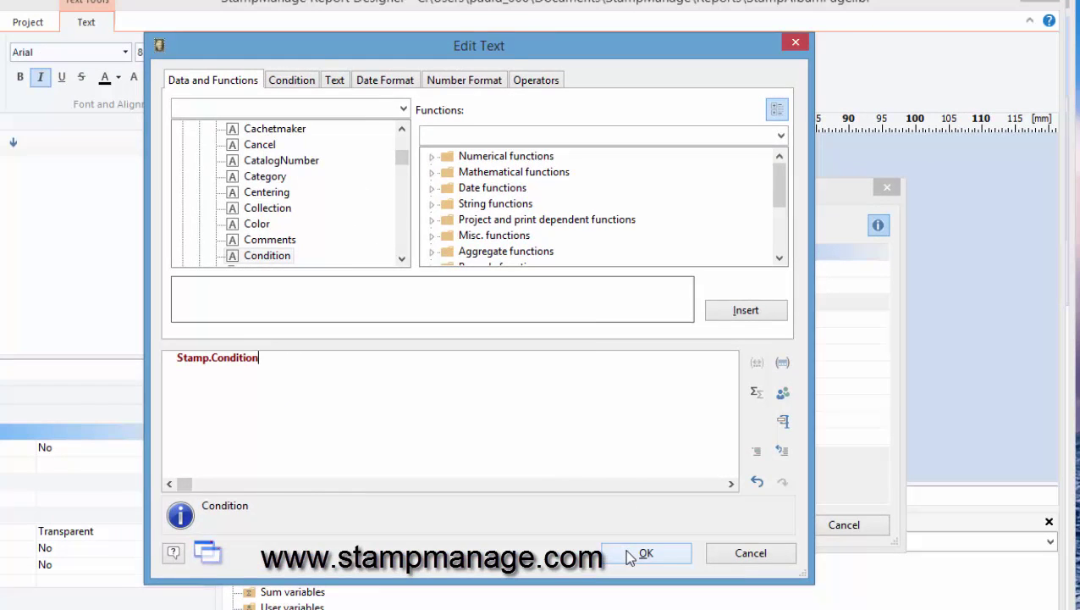
left_click(628, 552)
left_click(730, 523)
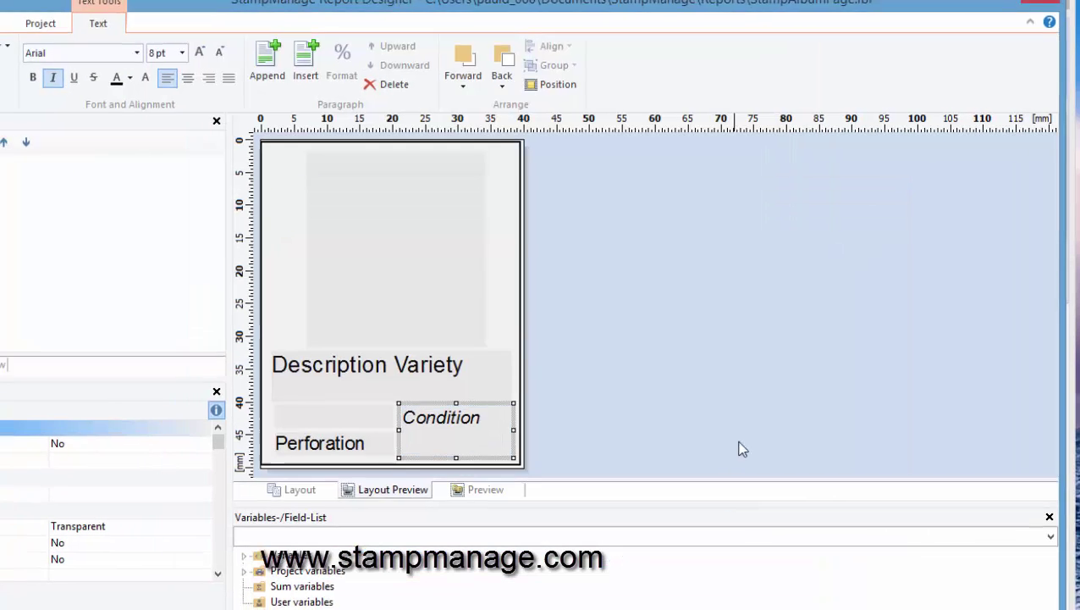
Step: Close Report Designer and save the changes to the album-page label template
left_click(1043, 11)
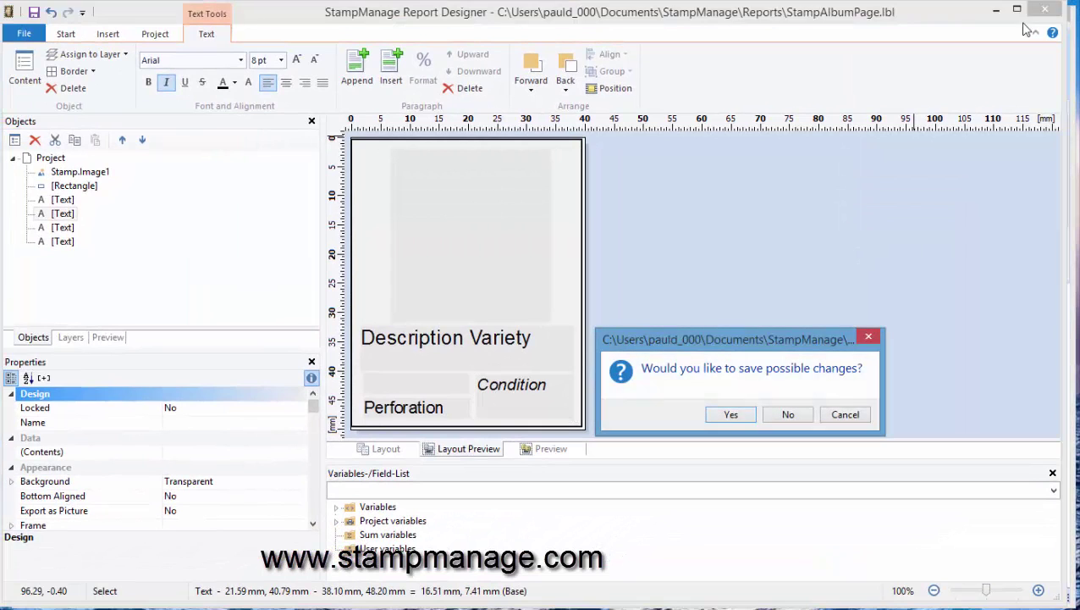
left_click(733, 414)
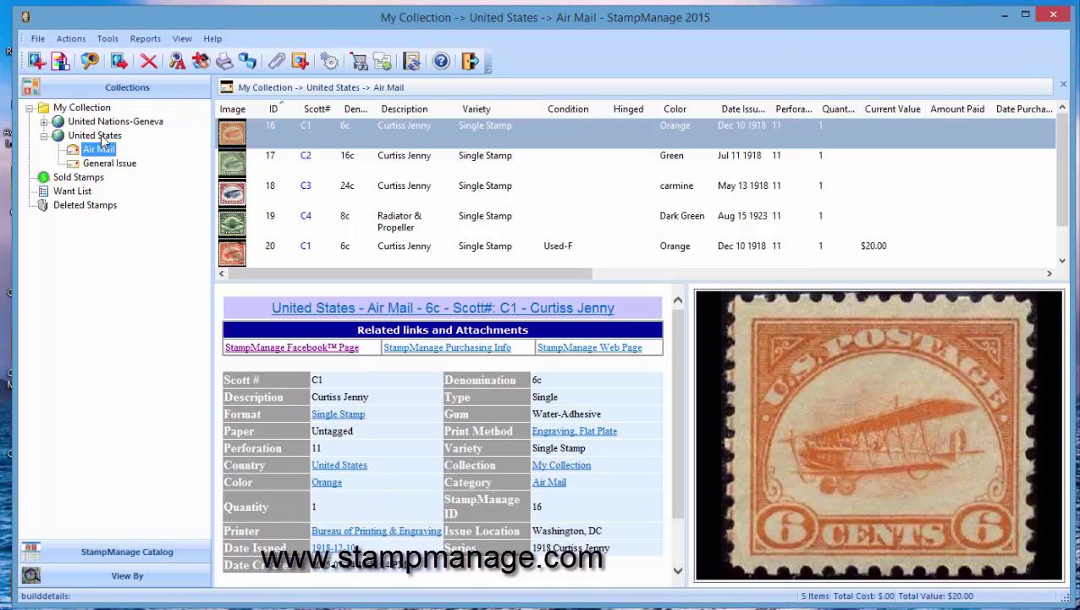
Step: Run the Album Page Report on the United States collection
left_click(102, 137)
right_click(103, 138)
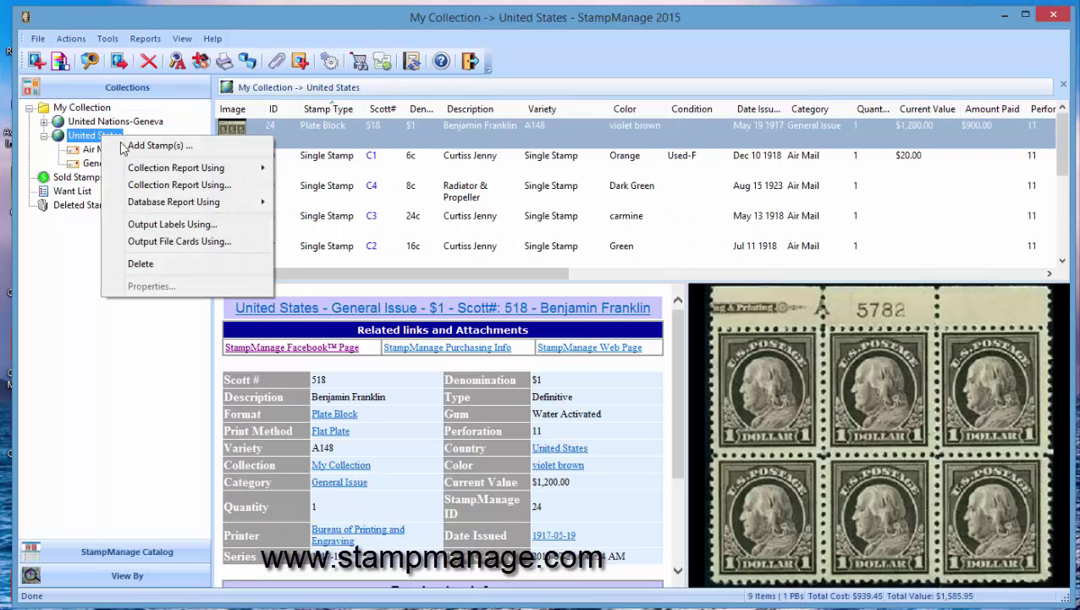
mouse_move(226, 167)
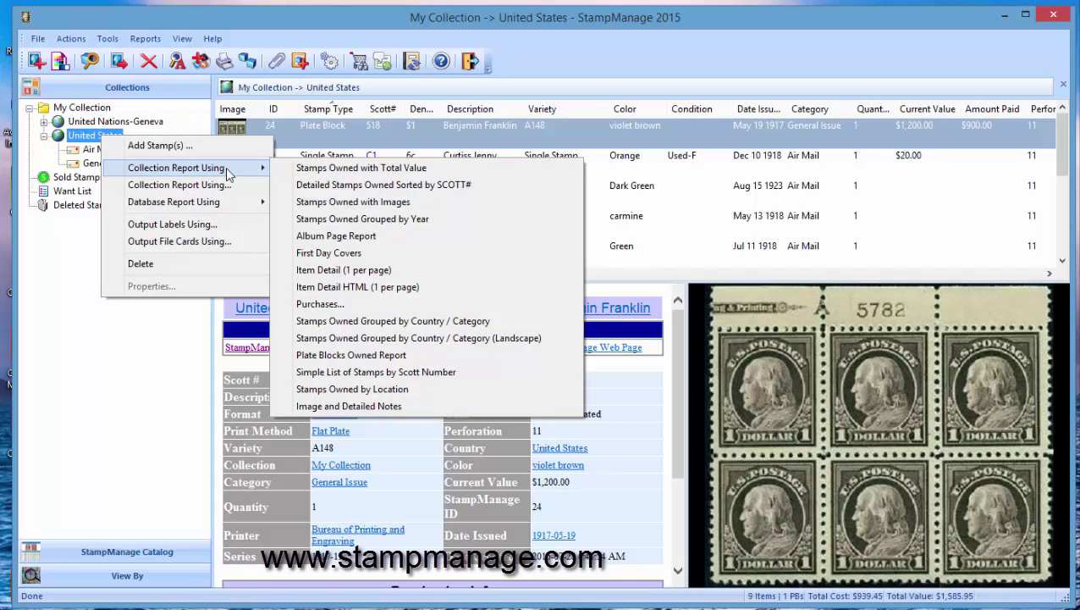
left_click(378, 237)
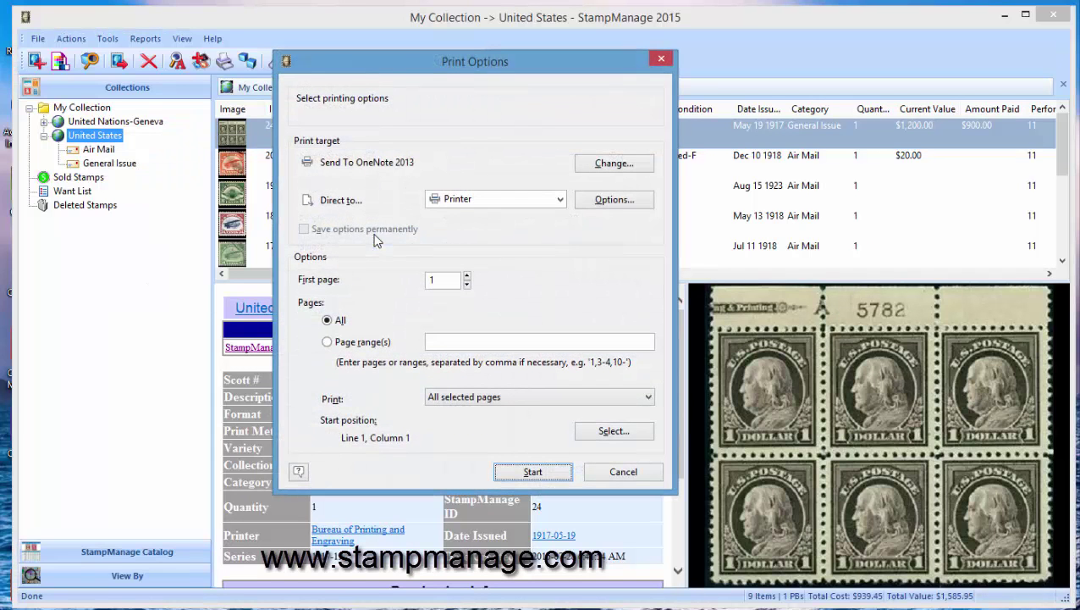
Step: Send the report to Preview, enlarge it to check the Used-F conditions, then close it
left_click(526, 201)
left_click(503, 228)
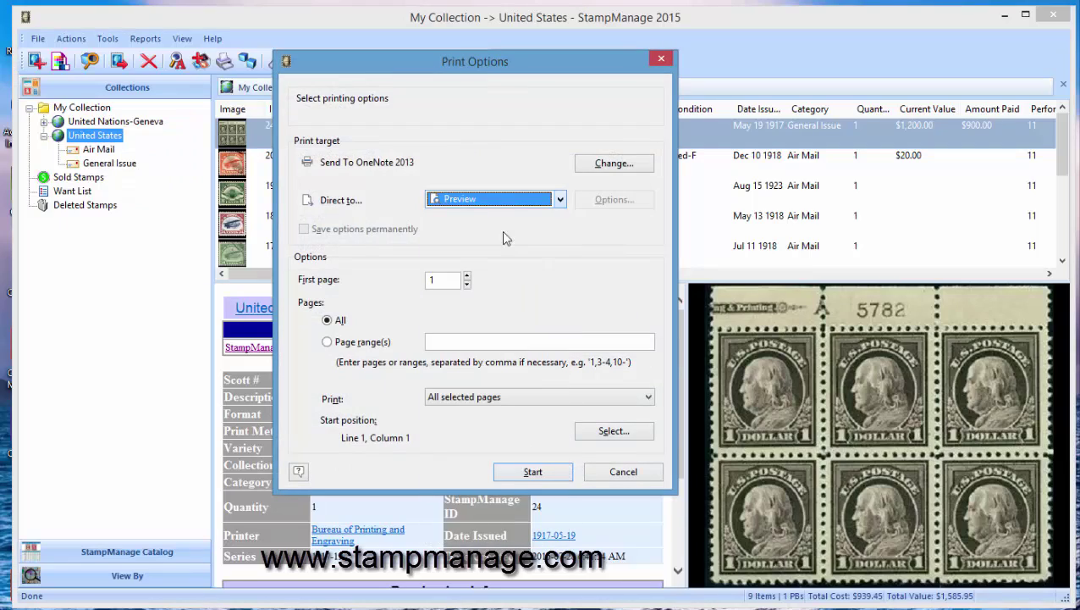
left_click(530, 471)
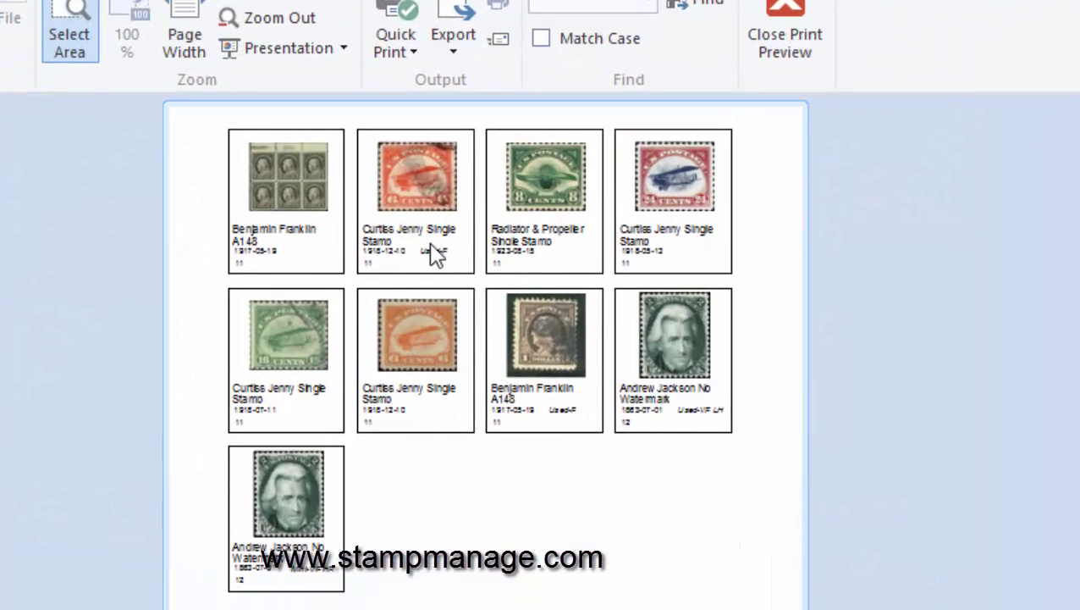
left_click(278, 5)
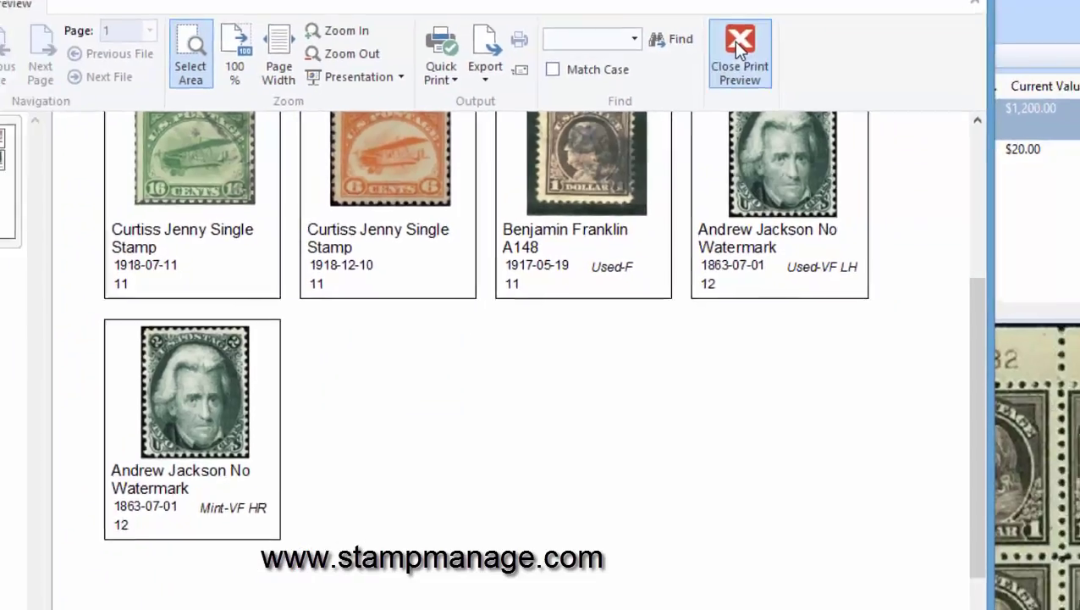
left_click(784, 34)
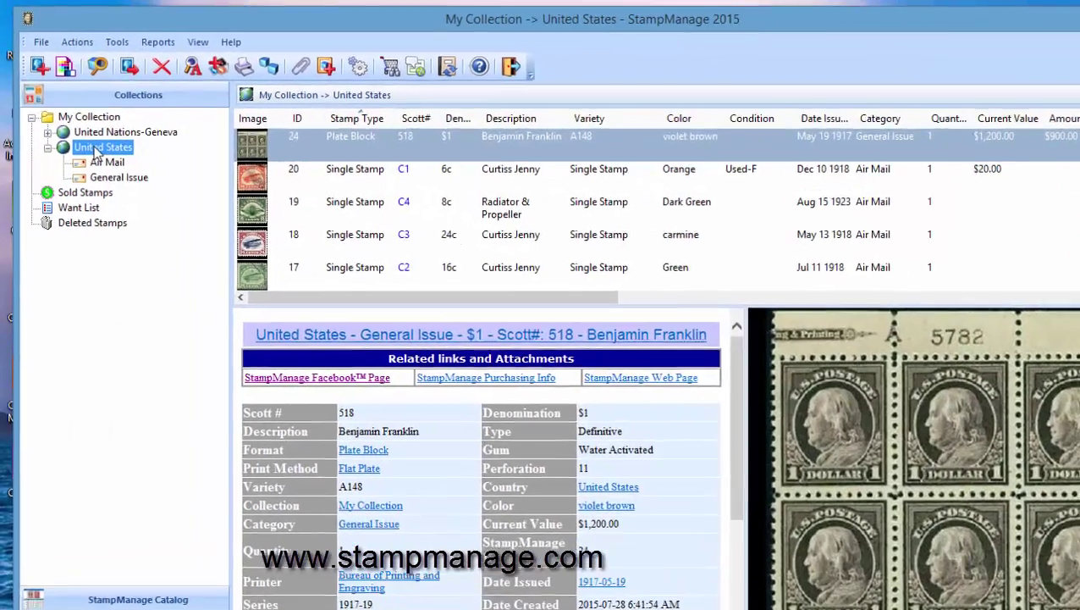
right_click(84, 138)
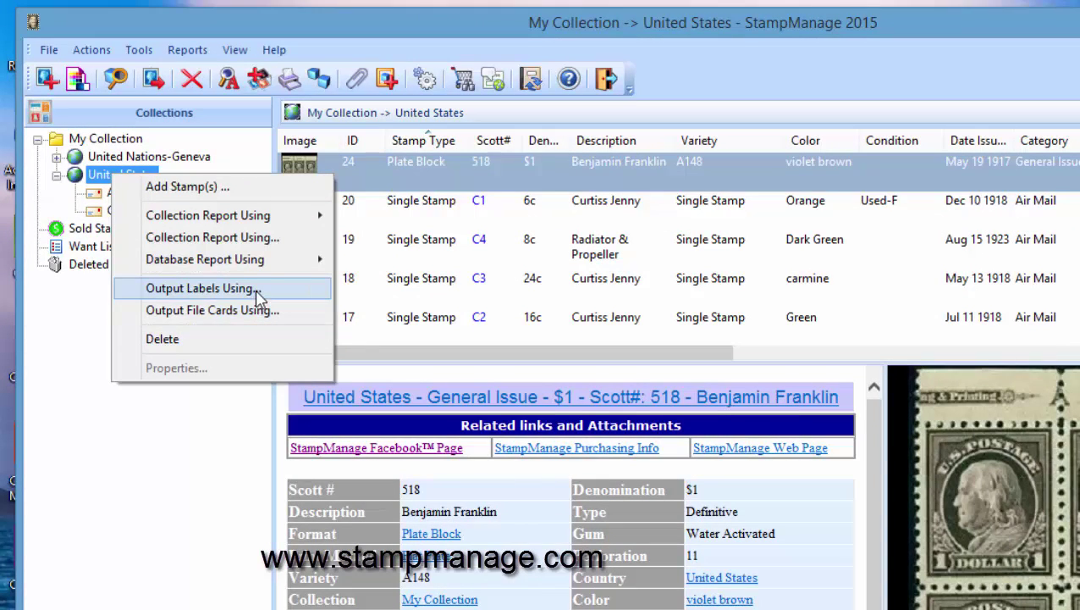
left_click(254, 289)
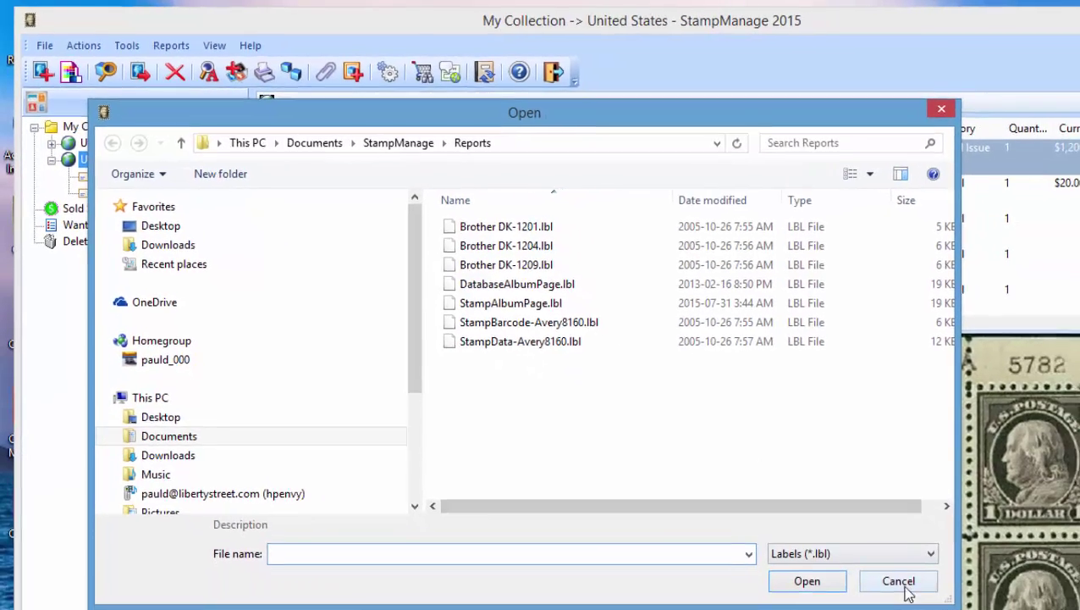
left_click(957, 609)
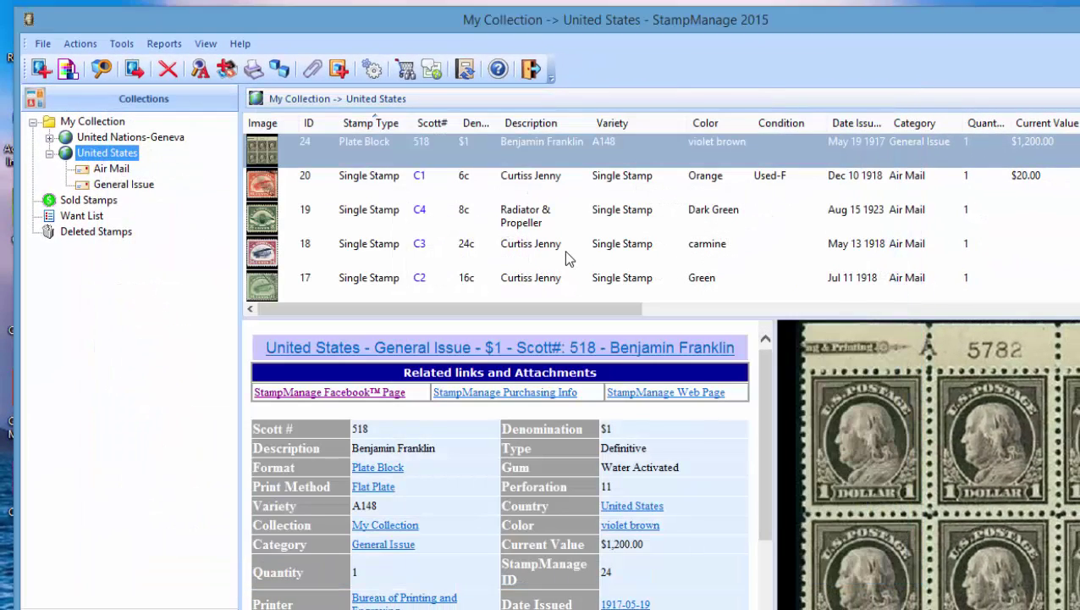